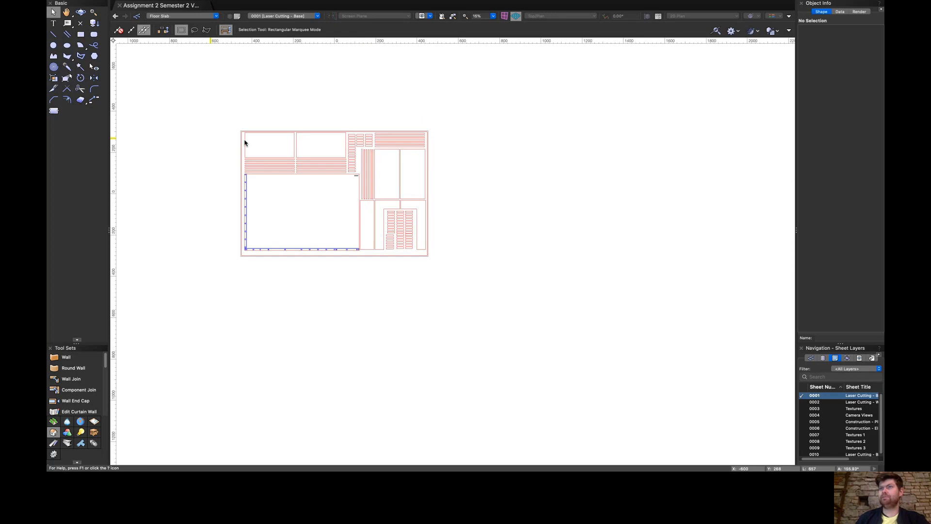
# Delete the 900 × 600 border rectangle around the laser-cutting parts on the sheet layer.
pyautogui.scroll(3, 272, 159)
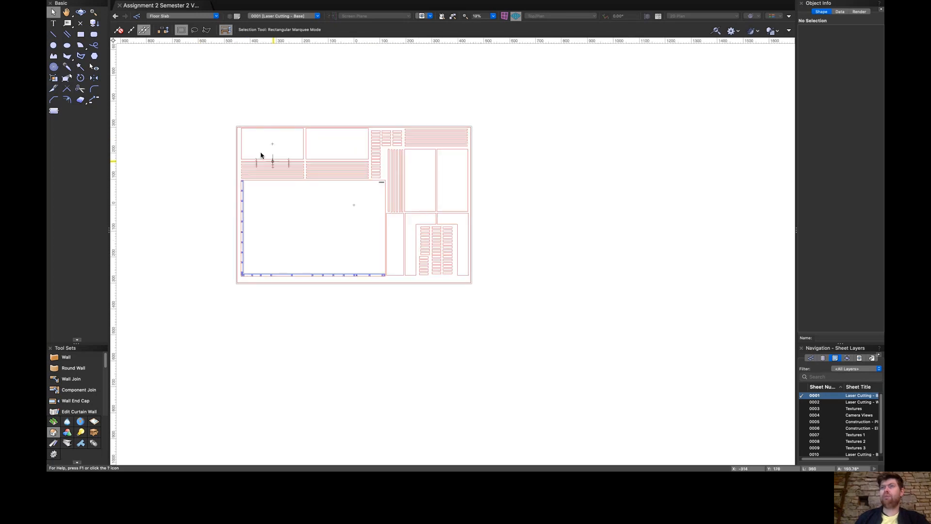
pyautogui.scroll(1, 213, 170)
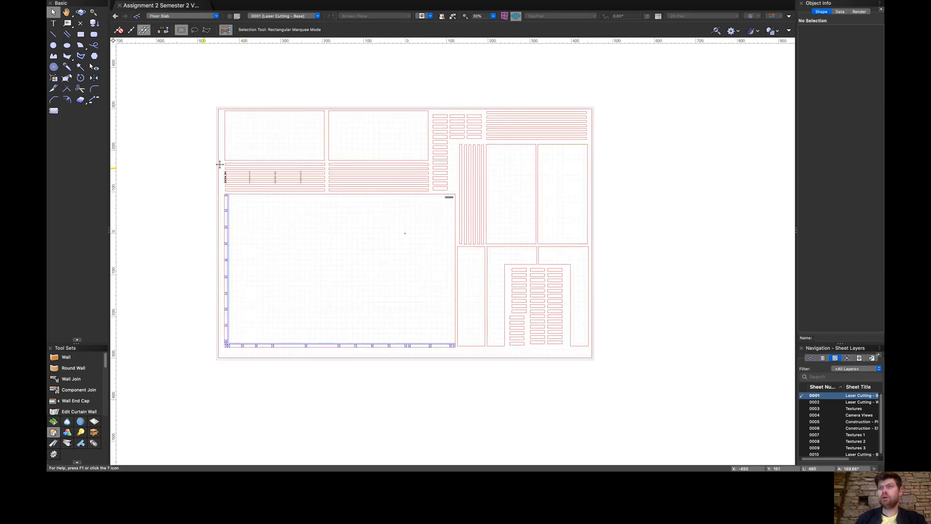
pyautogui.click(218, 168)
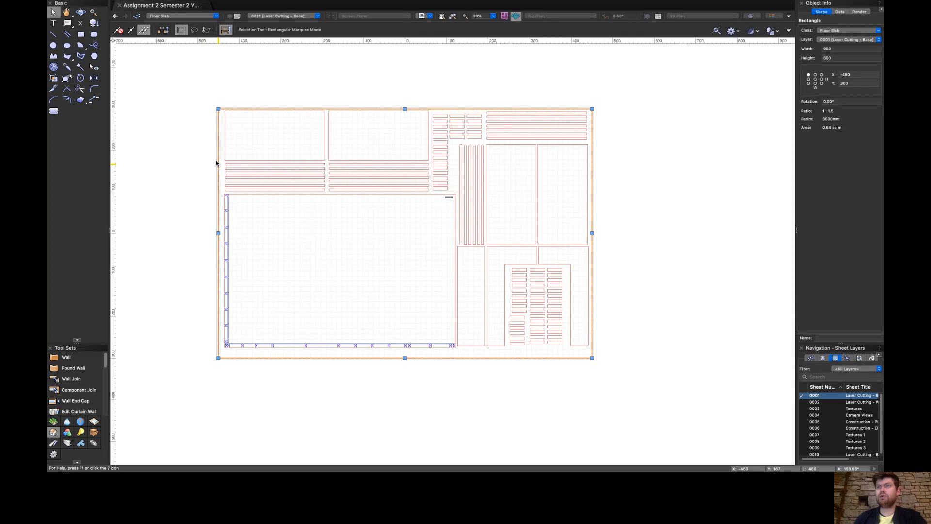
pyautogui.click(223, 90)
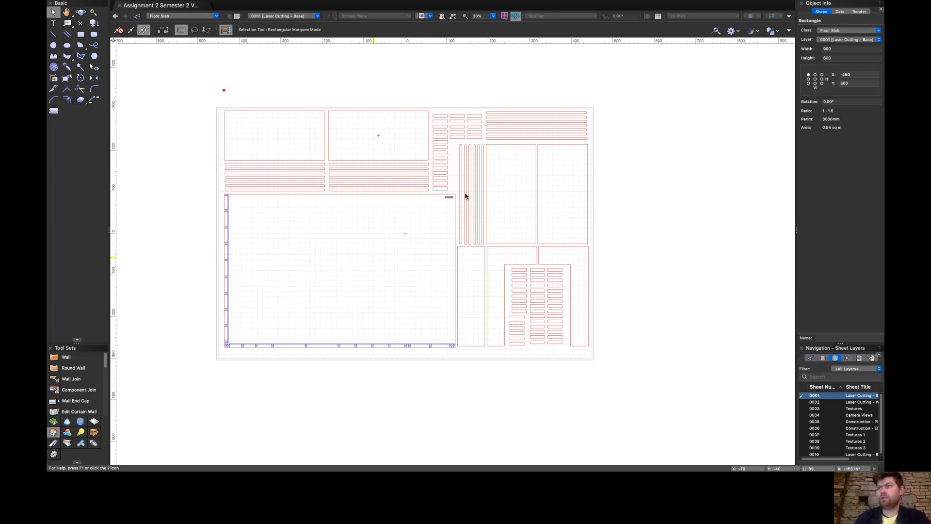
# Examine the scale label, the blue line details and the arrangement of red cutting parts within the page boundary.
pyautogui.scroll(4, 465, 197)
pyautogui.scroll(4, 429, 198)
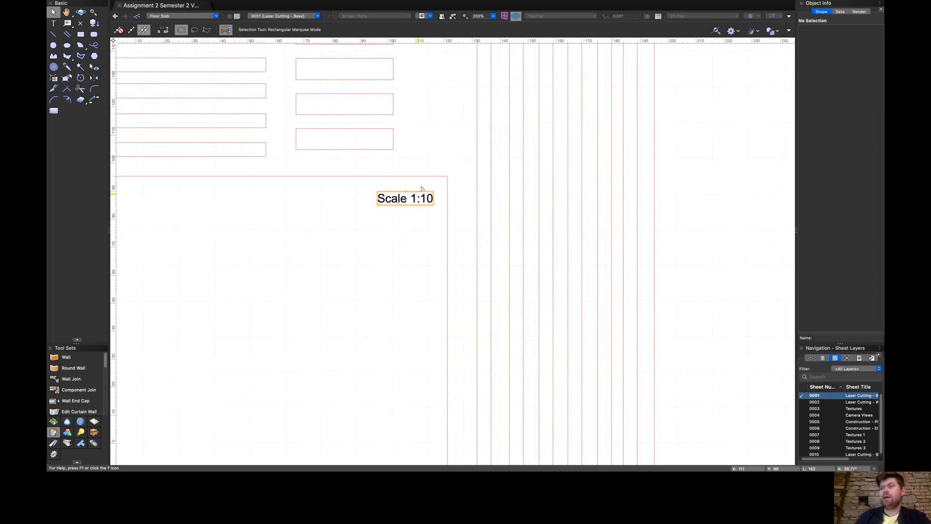
pyautogui.scroll(-2, 422, 187)
pyautogui.scroll(-5, 422, 187)
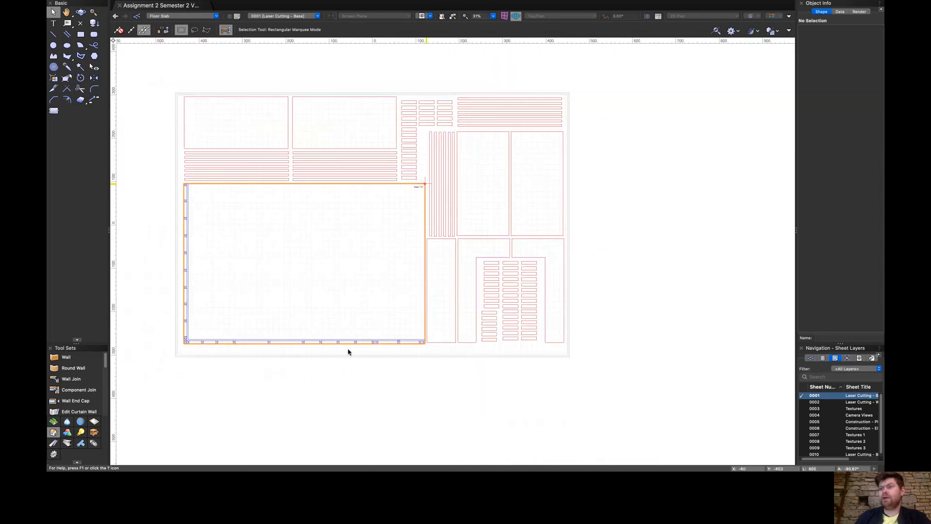
pyautogui.scroll(6, 349, 347)
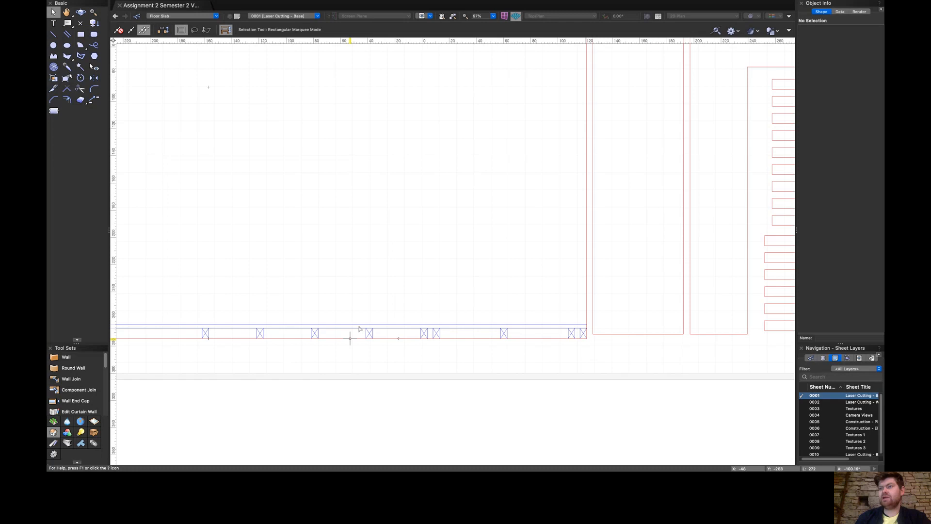
pyautogui.scroll(-3, 365, 338)
pyautogui.scroll(-3, 399, 352)
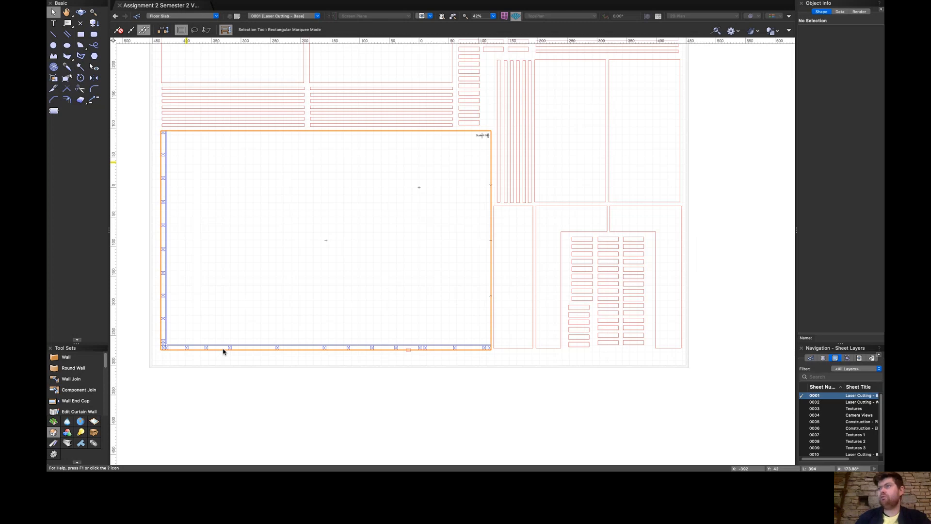
pyautogui.scroll(-1, 346, 299)
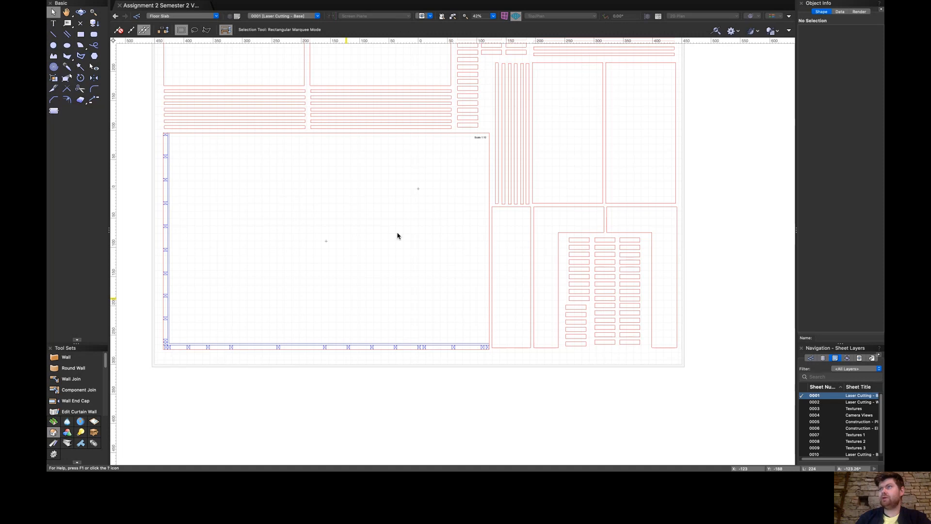
pyautogui.scroll(-1, 461, 250)
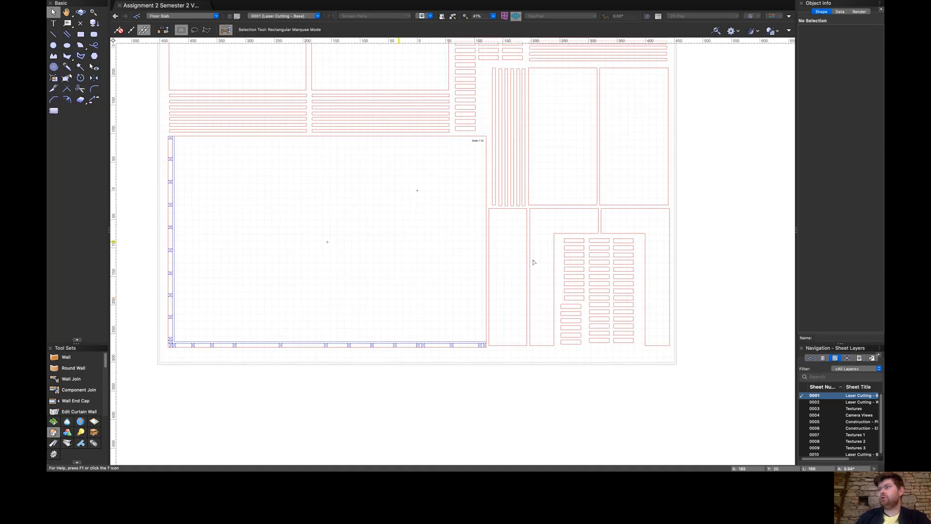
pyautogui.scroll(-1, 591, 170)
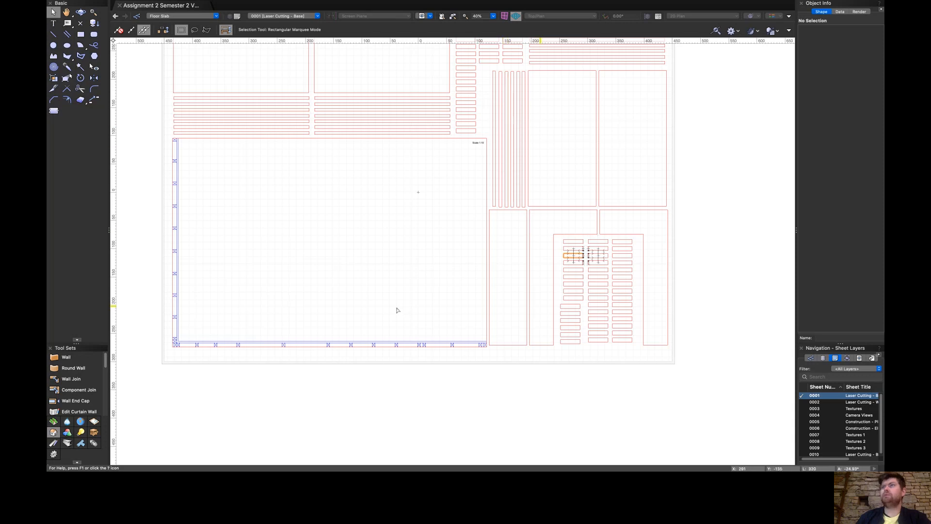
pyautogui.scroll(-2, 397, 311)
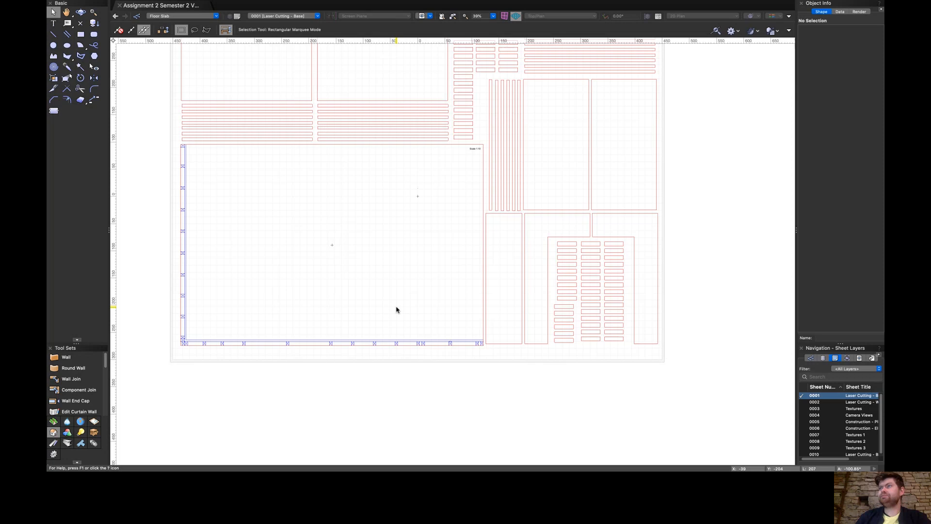
pyautogui.scroll(-1, 368, 340)
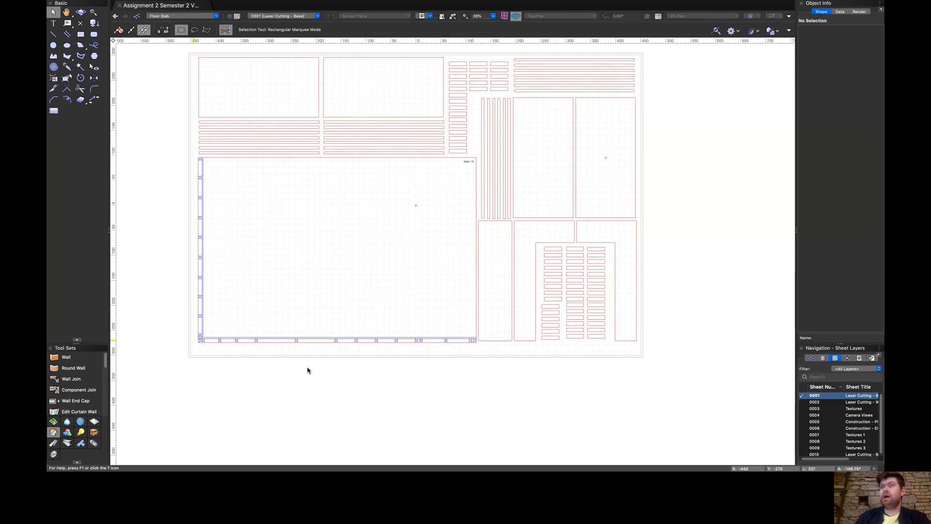
# Draw a 900 × 600 border rectangle from the page's bottom-right corner to its top-left corner, and deselect it.
pyautogui.scroll(-3, 196, 215)
pyautogui.scroll(1, 197, 224)
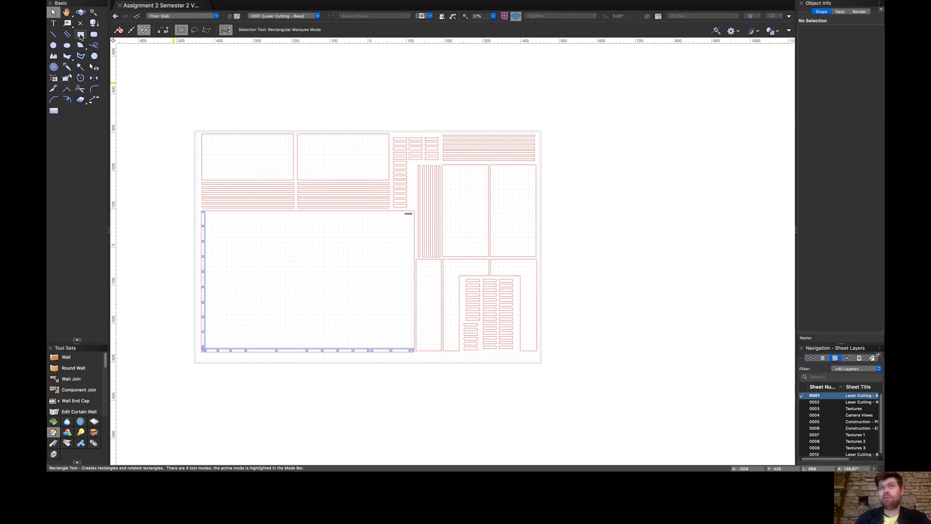
pyautogui.press('4')
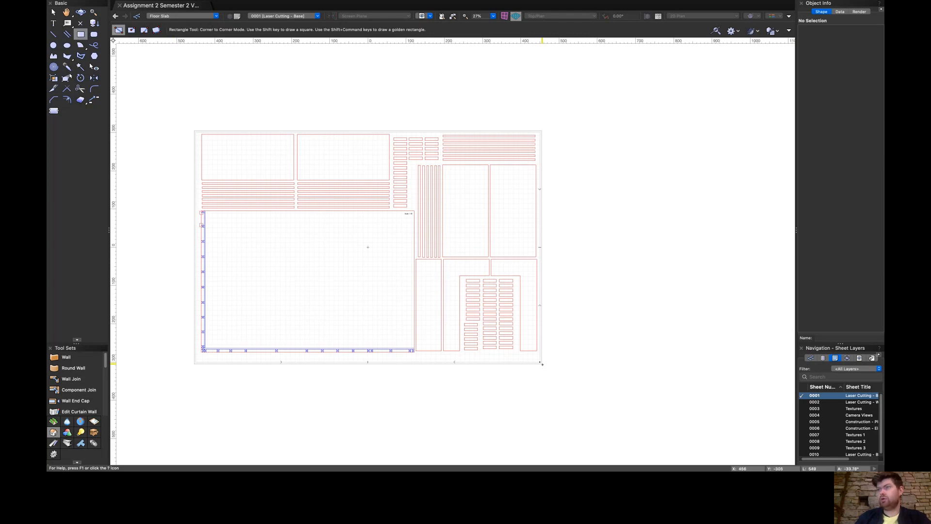
pyautogui.click(542, 363)
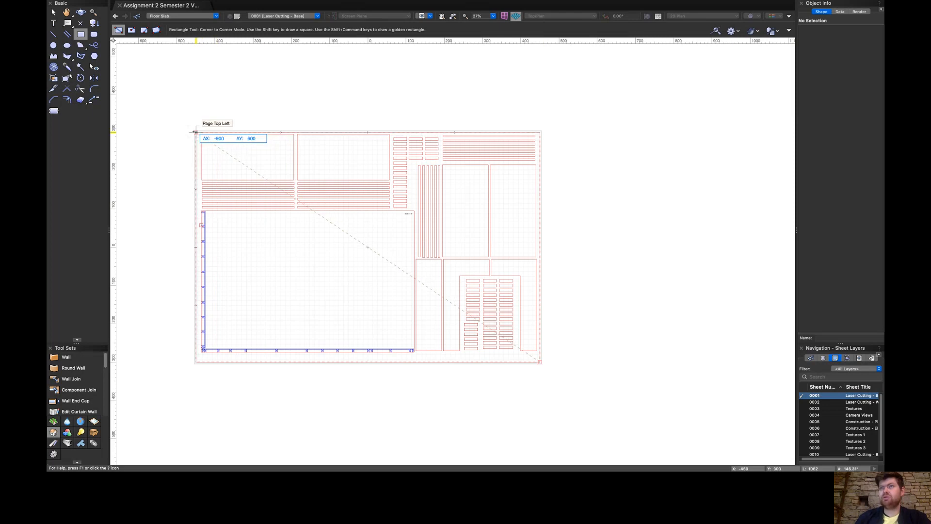
pyautogui.click(195, 132)
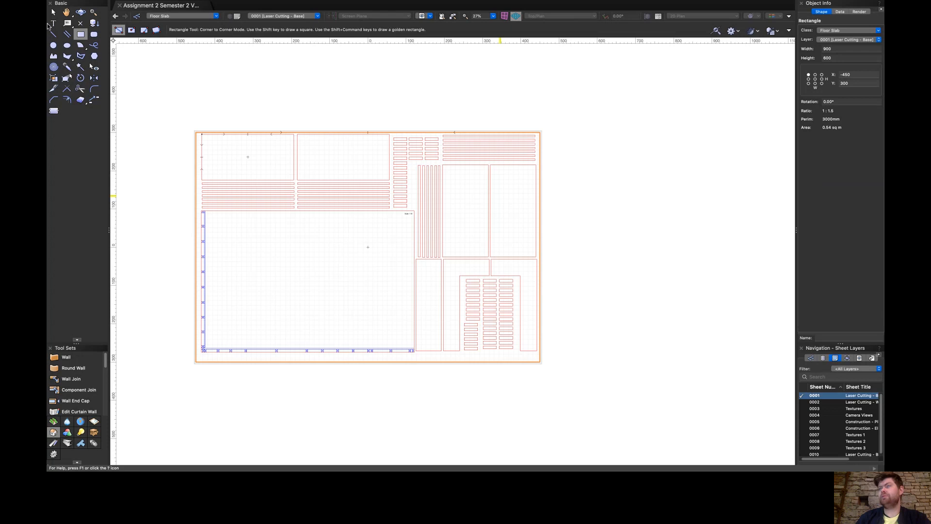
pyautogui.click(51, 13)
pyautogui.click(202, 129)
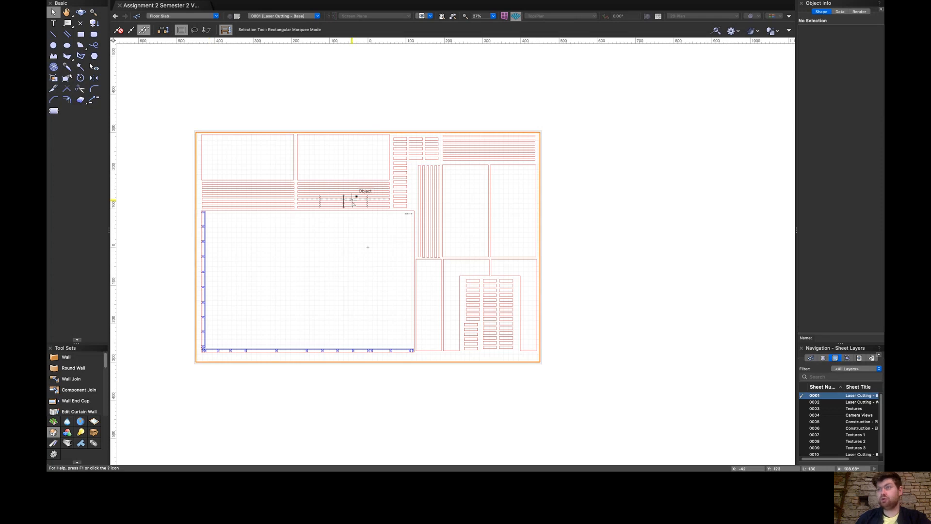
pyautogui.click(457, 69)
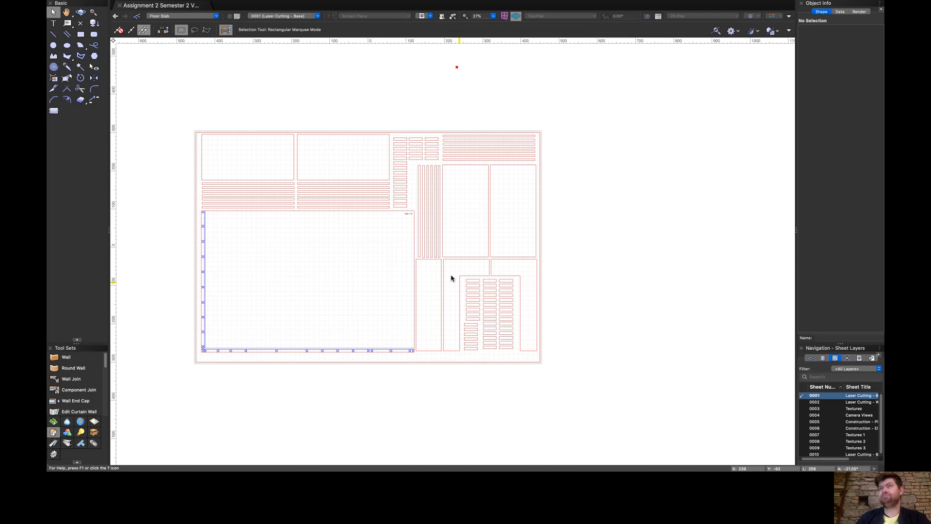
# Start a DWG export of sheet 0001 [Laser Cutting - Base] in 2004 / 2005 / 2006 format, accepting the export options.
pyautogui.moveTo(69, 3)
pyautogui.click(121, 5)
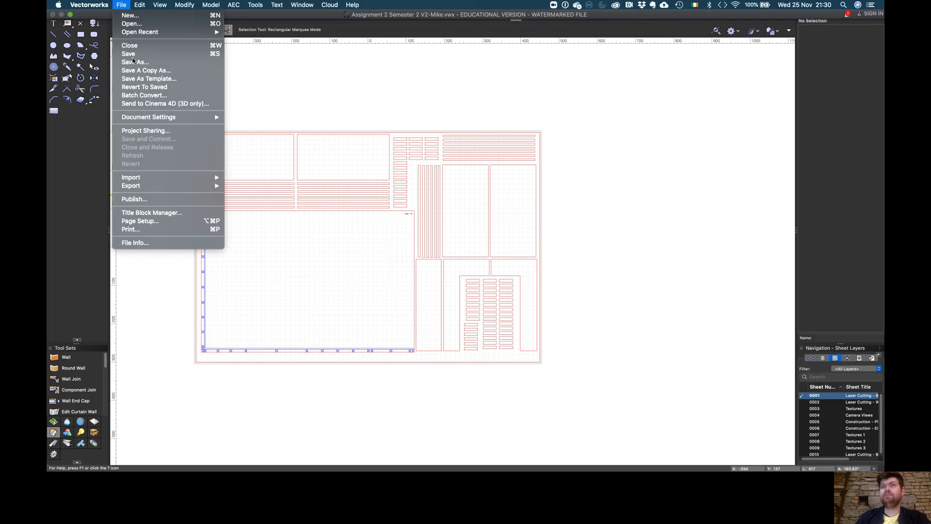
pyautogui.moveTo(139, 188)
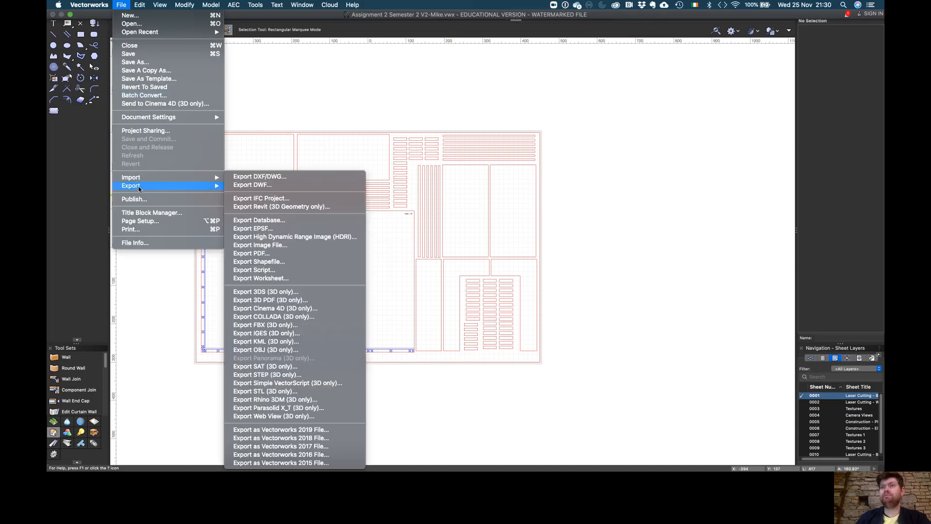
pyautogui.click(257, 177)
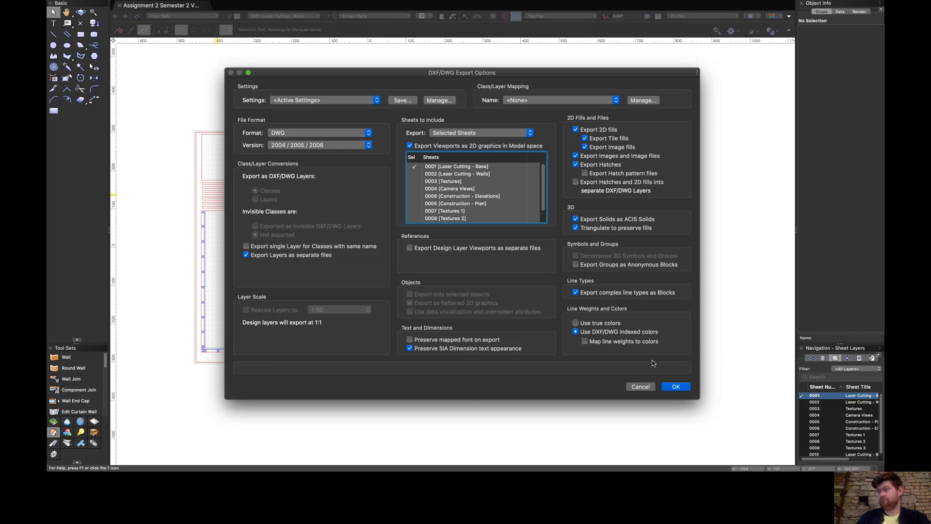
pyautogui.click(677, 387)
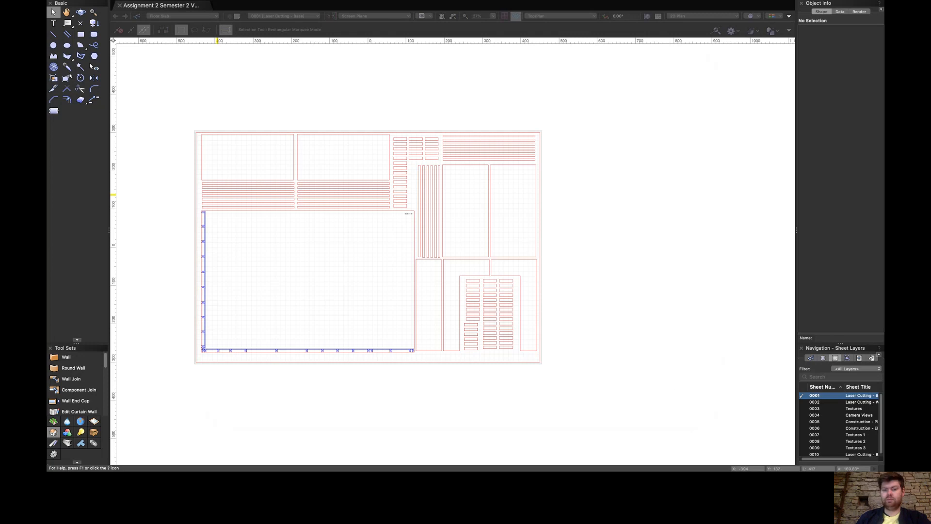
# Save the DWG export to the Desktop, named with the owner's first name followed by "-Sheet 1- Laser".
pyautogui.moveTo(347, 148); pyautogui.dragTo(407, 139)
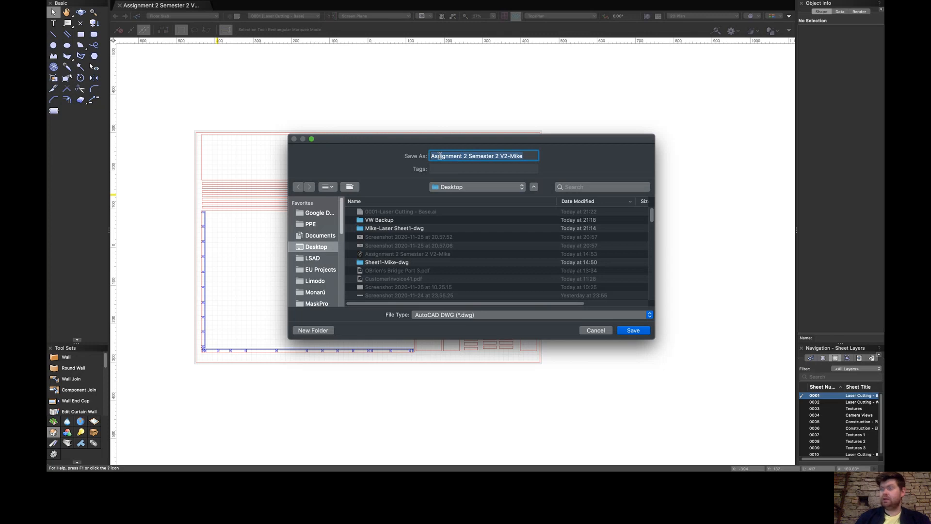
pyautogui.press('BackSpace')
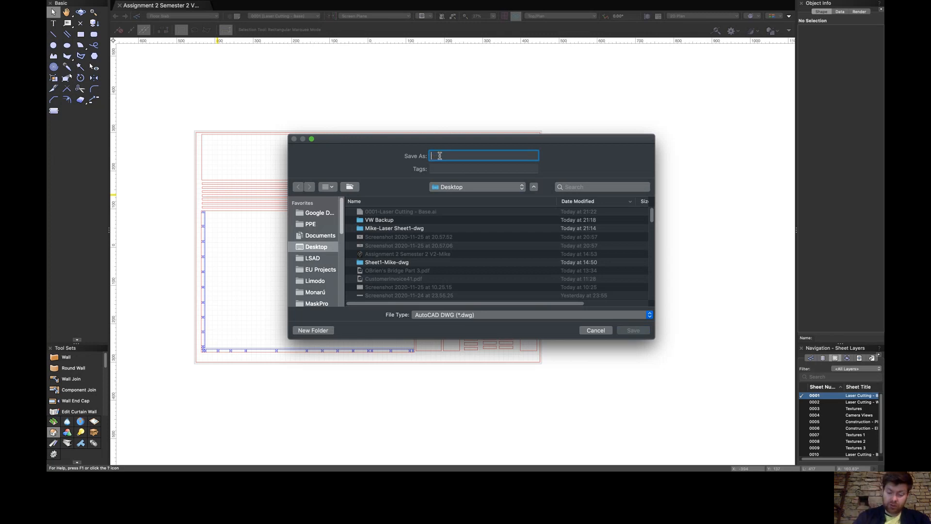
pyautogui.write('Michaels')
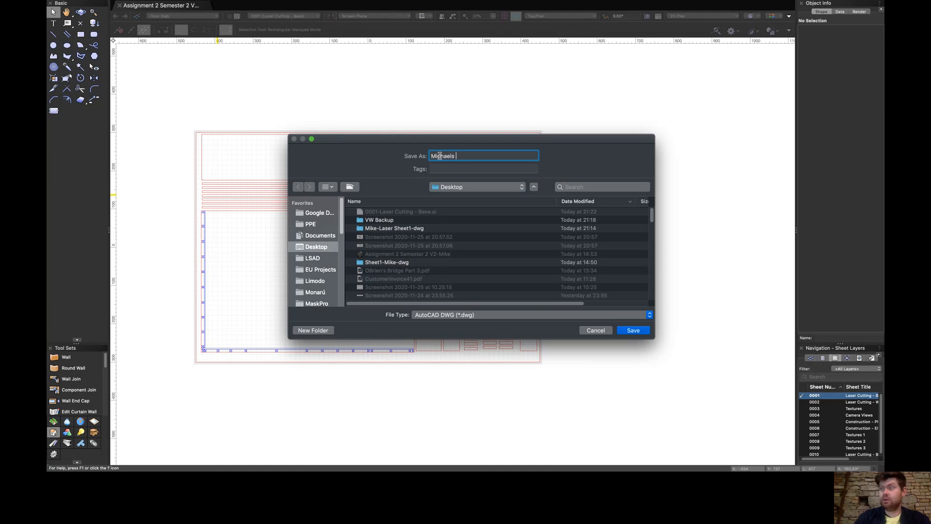
pyautogui.write(' -Sheet')
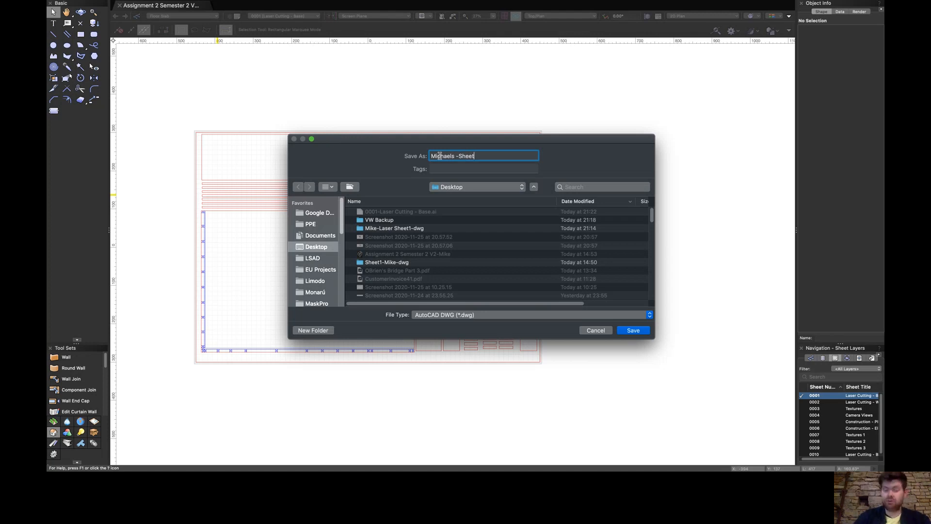
pyautogui.write(' 1-')
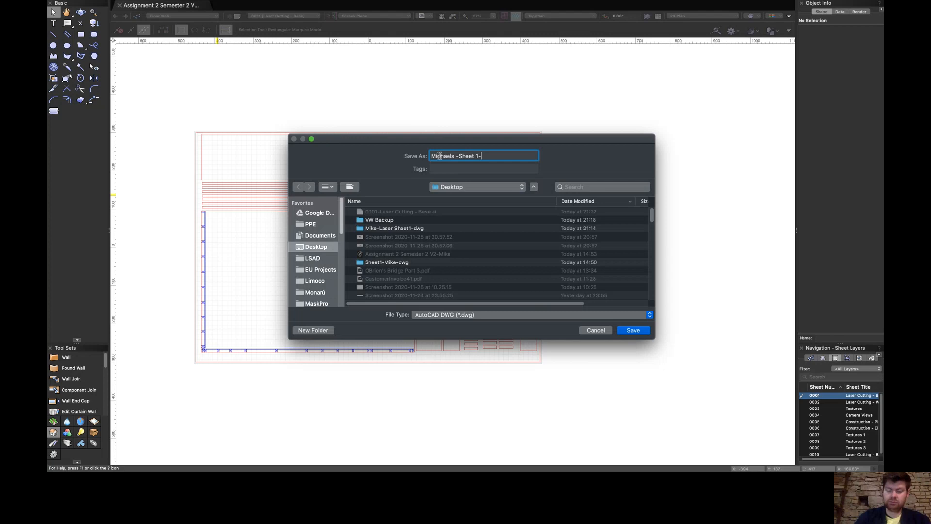
pyautogui.write(' Laser')
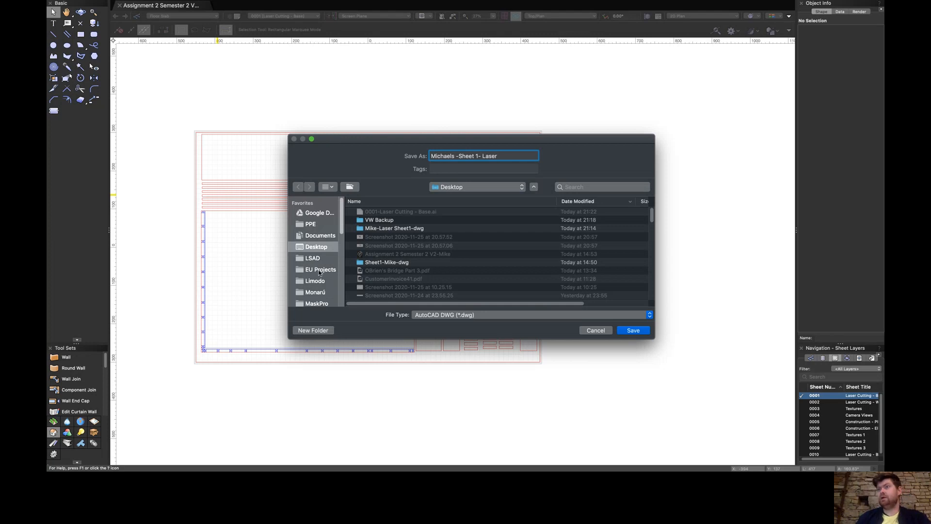
pyautogui.click(633, 330)
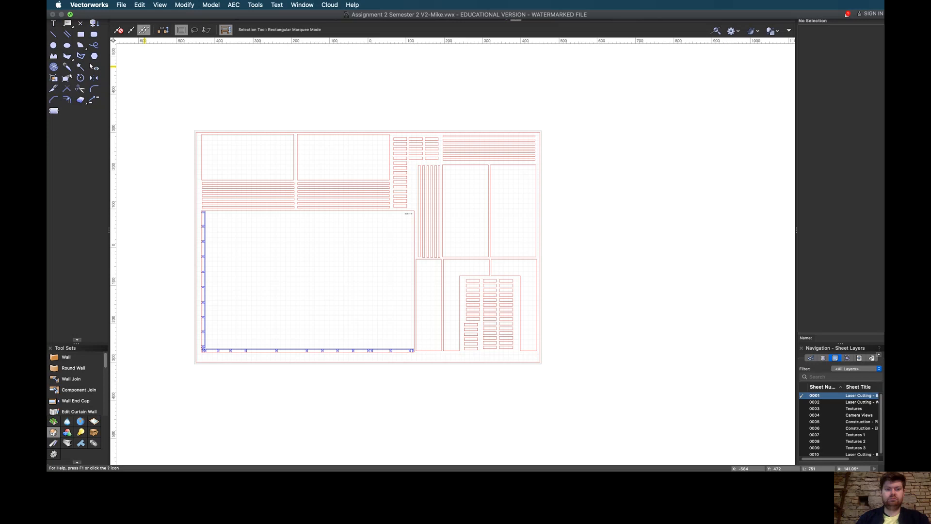
# Switch to Illustrator and create a 900 × 600 mm landscape CMYK document with one artboard.
pyautogui.click(71, 15)
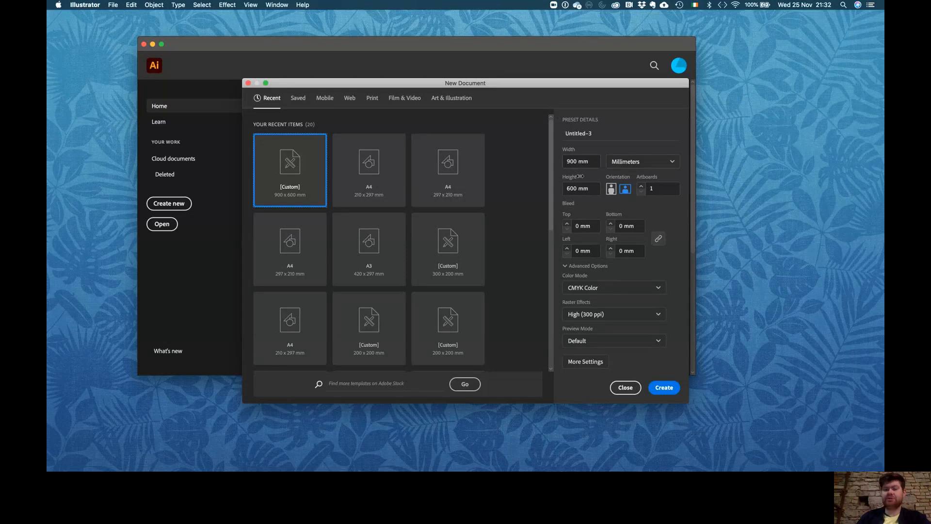
pyautogui.click(658, 388)
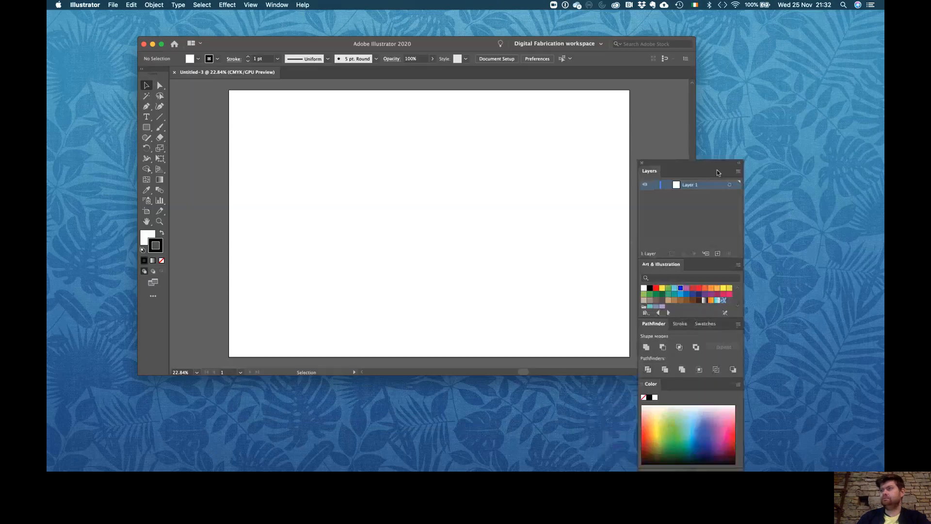
# Move the floating Layers and colour panel group away from the artboard and enlarge the document window to fill the screen.
pyautogui.moveTo(680, 164); pyautogui.dragTo(805, 173)
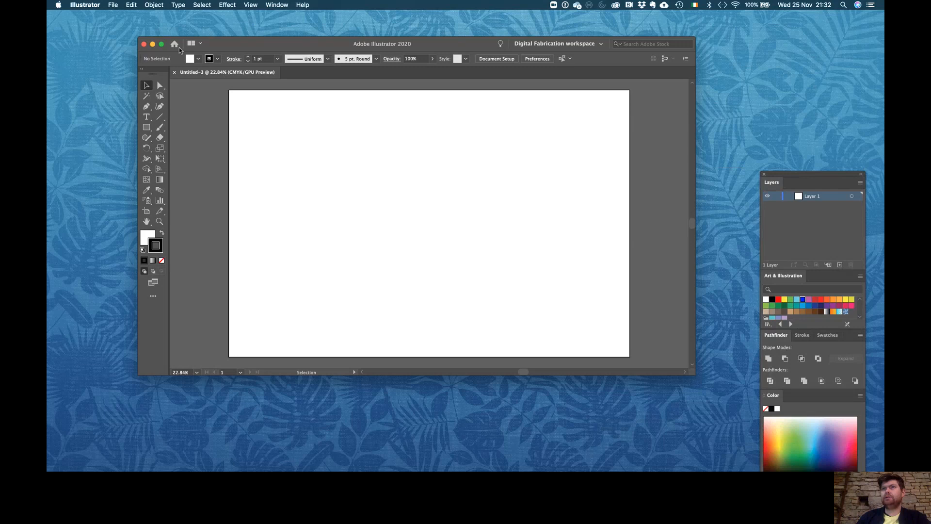
pyautogui.click(162, 45)
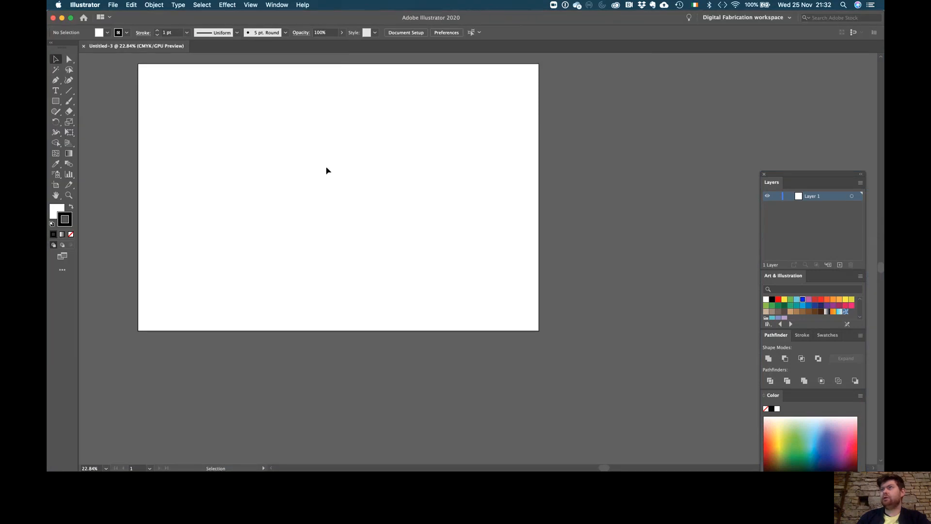
pyautogui.scroll(-2, 395, 249)
pyautogui.scroll(5, 388, 245)
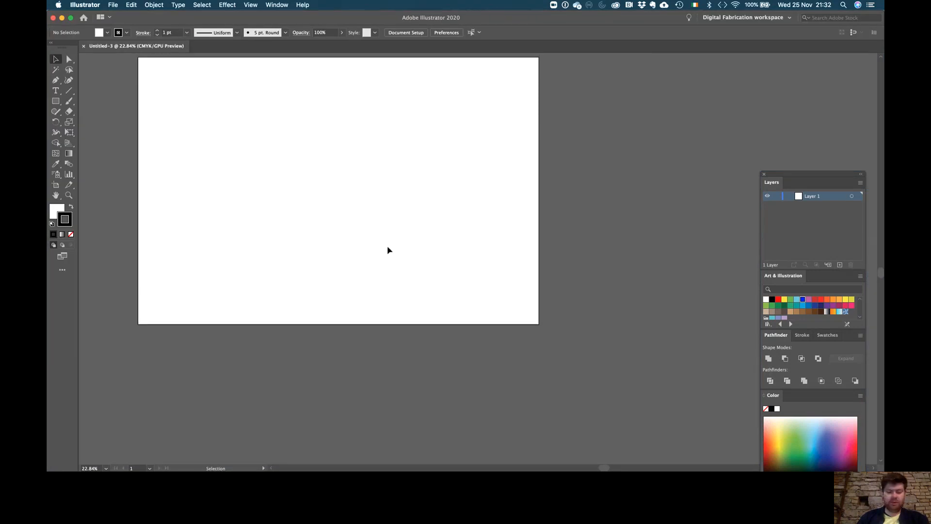
# Open 0001-Laser Cutting - Base.dwg from the exported Sheet 1 folder at original size, with 1 unit = 1 millimetre and the artwork centred.
pyautogui.keyDown('alt'); pyautogui.scroll(-3, 387, 246); pyautogui.keyUp('alt')
pyautogui.keyDown('alt'); pyautogui.scroll(2, 328, 210); pyautogui.keyUp('alt')
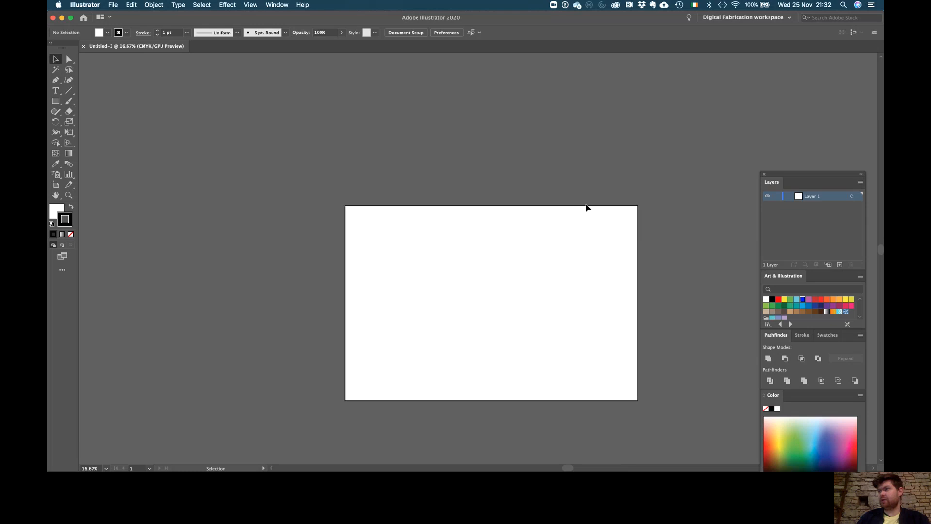
pyautogui.keyDown('alt'); pyautogui.scroll(-2, 351, 155); pyautogui.keyUp('alt')
pyautogui.keyDown('alt'); pyautogui.scroll(1, 392, 204); pyautogui.keyUp('alt')
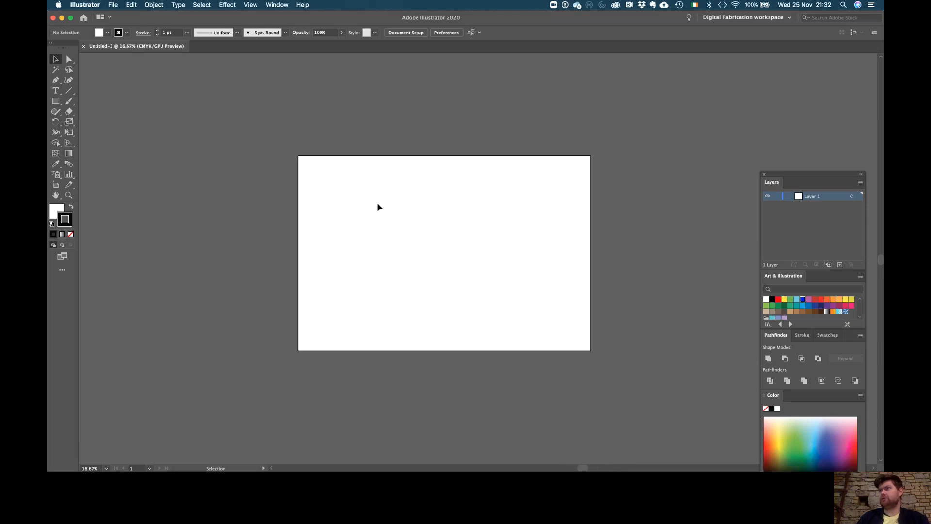
pyautogui.click(112, 5)
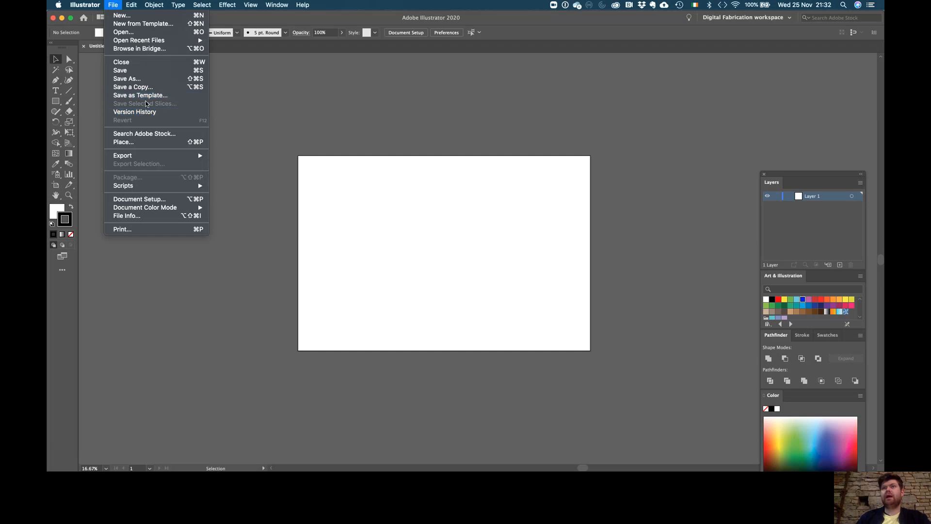
pyautogui.click(146, 72)
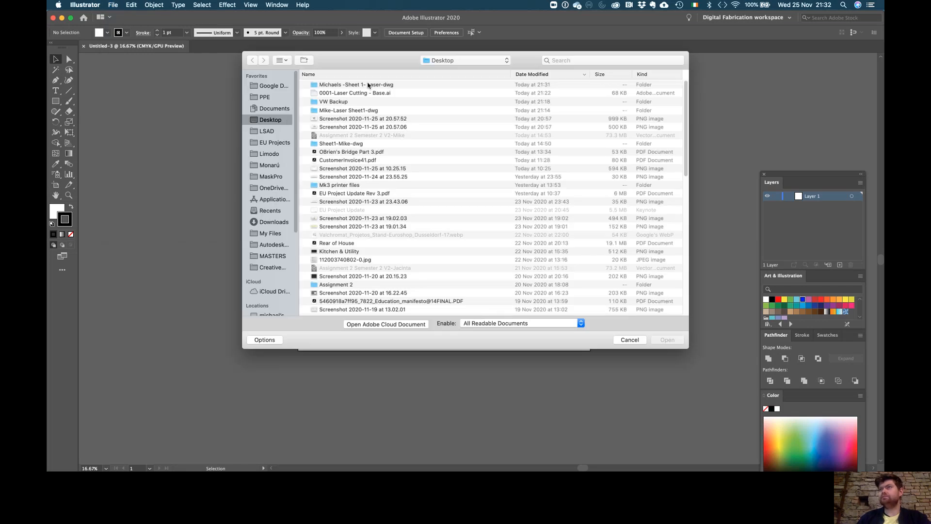
pyautogui.doubleClick(368, 85)
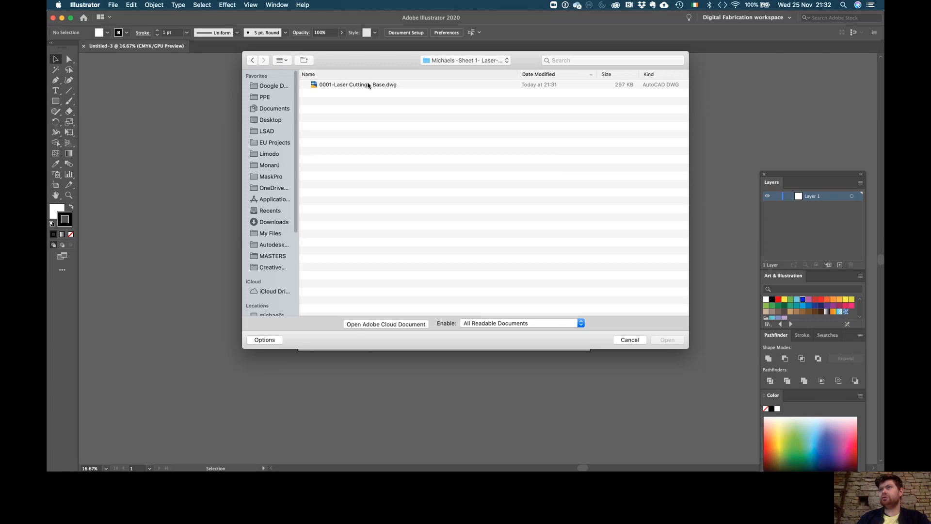
pyautogui.doubleClick(367, 85)
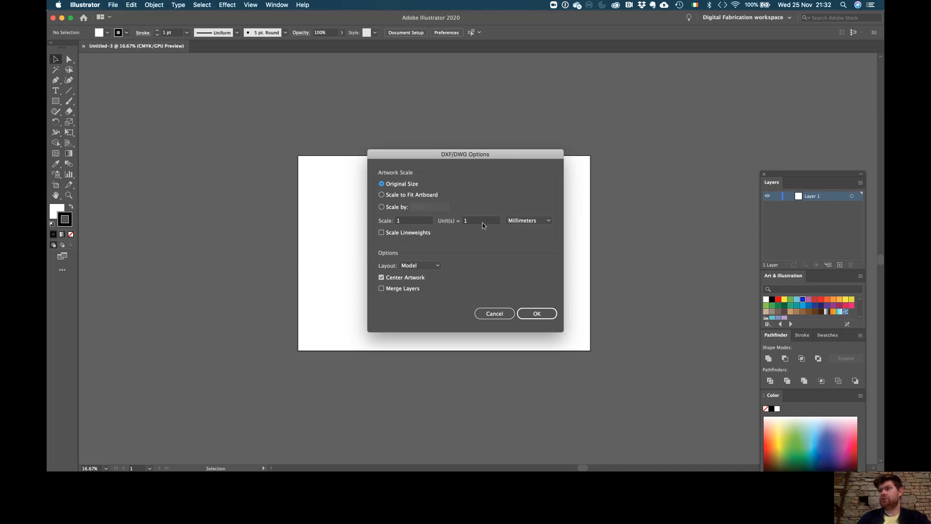
pyautogui.click(535, 314)
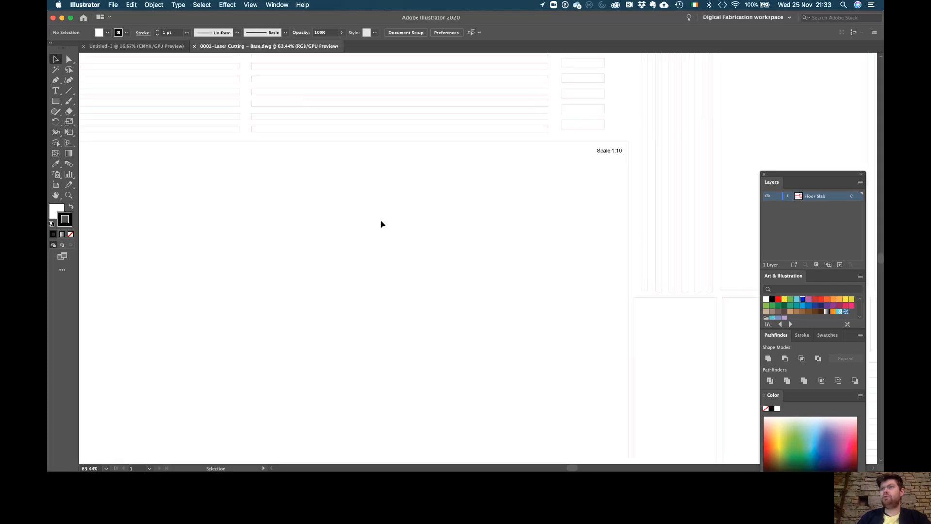
# Select all the imported artwork and display its Transform settings, placed clear of the artboard.
pyautogui.press('super+minus')
pyautogui.press('super+minus')
pyautogui.press('super+minus')
pyautogui.press('super+minus')
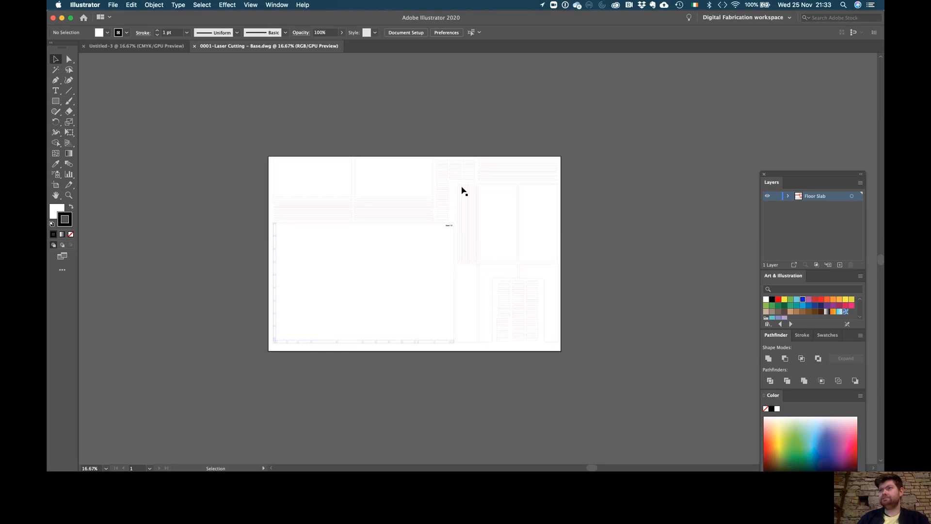
pyautogui.press('super+plus')
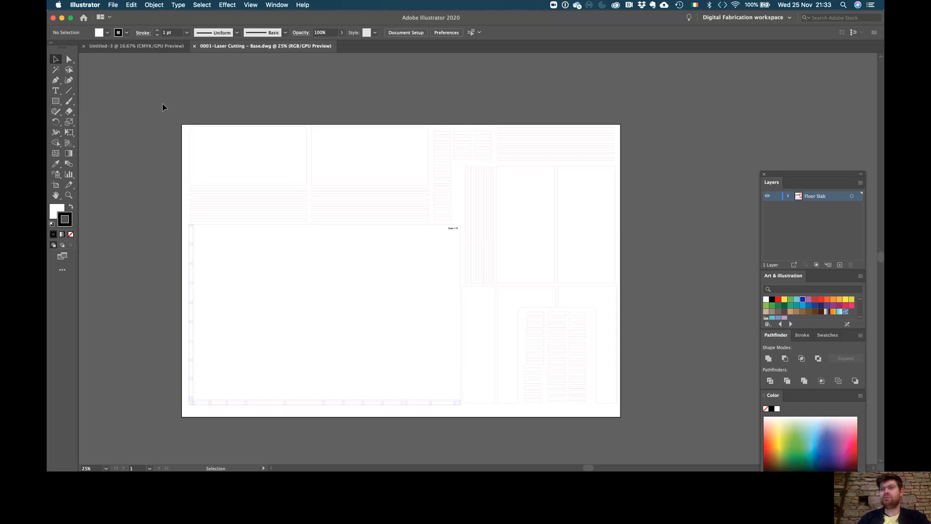
pyautogui.moveTo(158, 102); pyautogui.dragTo(653, 436)
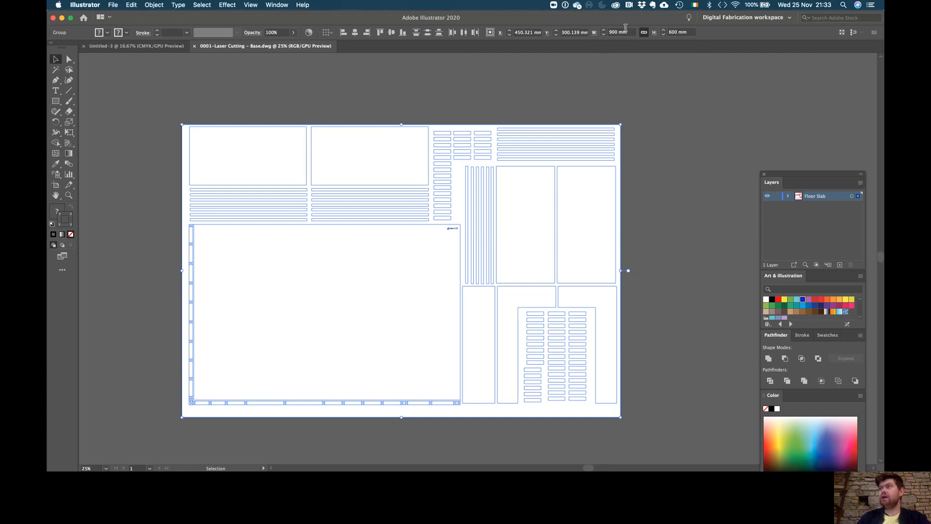
pyautogui.click(277, 4)
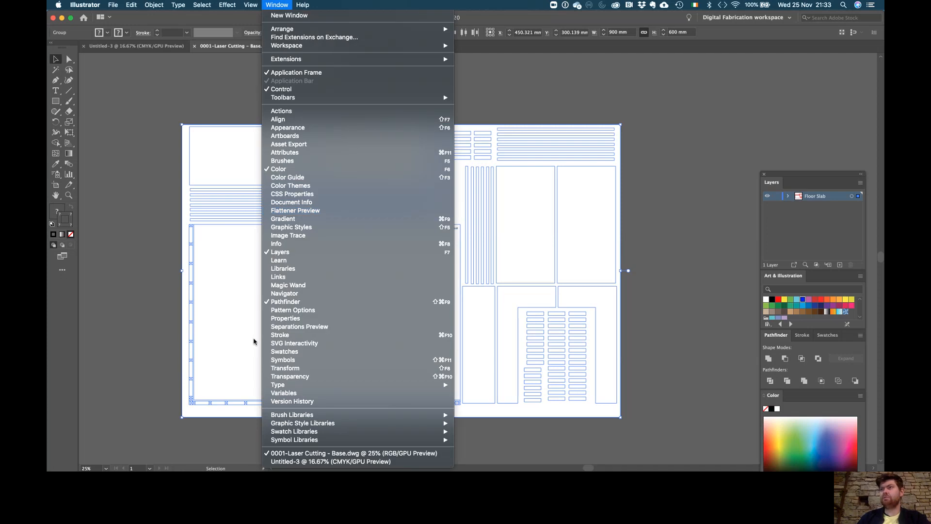
pyautogui.click(286, 368)
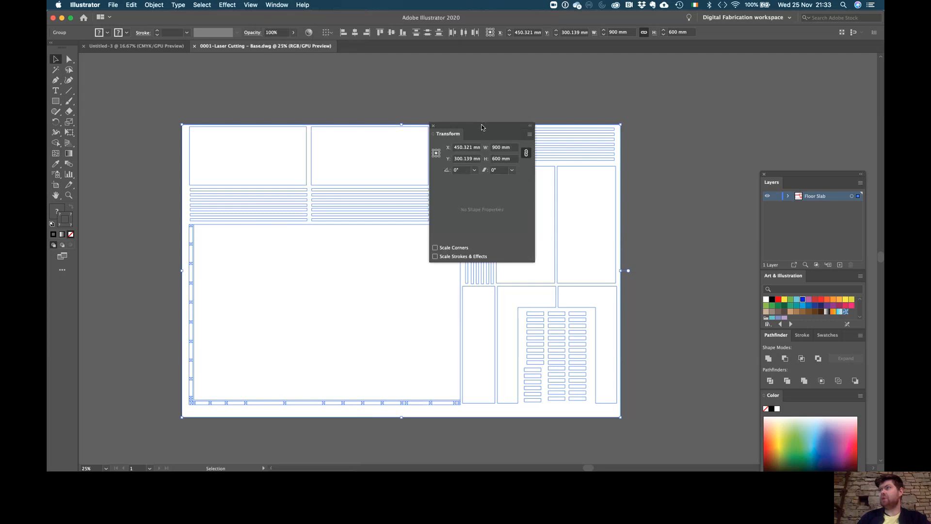
pyautogui.moveTo(482, 127); pyautogui.dragTo(716, 76)
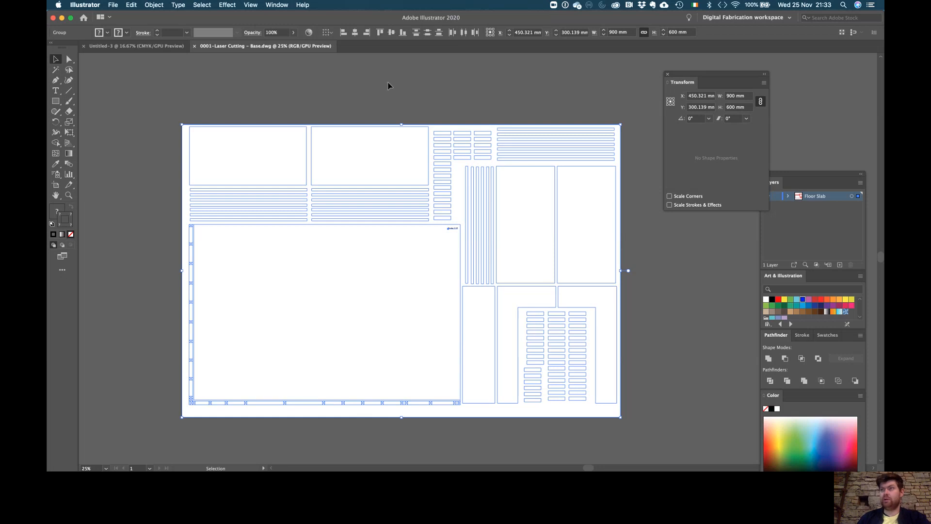
# Select all the artwork, scale it down proportionally to about 538 mm wide and reposition it within the artboard.
pyautogui.click(282, 95)
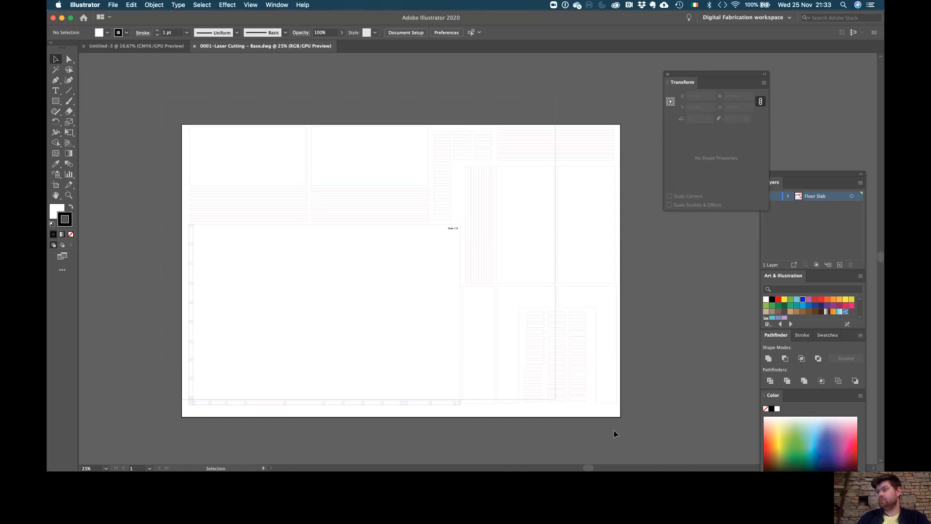
pyautogui.press('super+a')
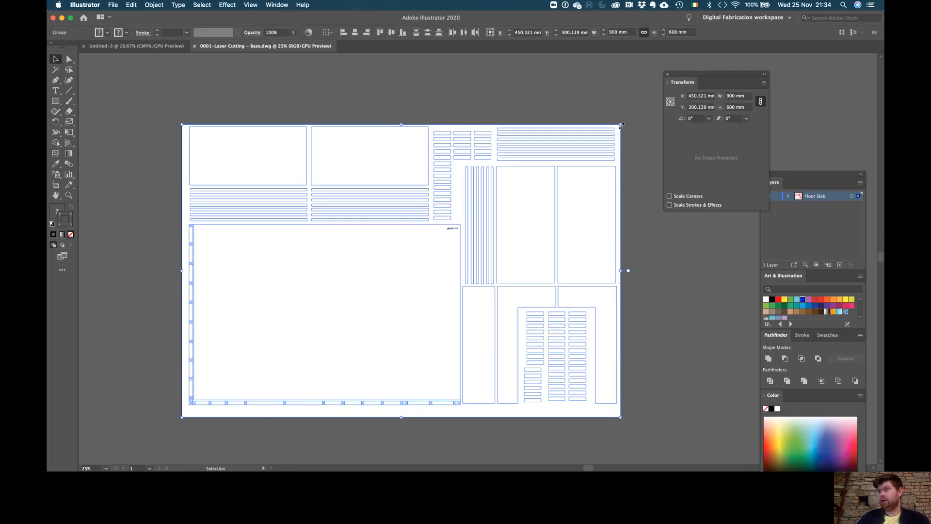
pyautogui.moveTo(622, 125); pyautogui.dragTo(621, 126)
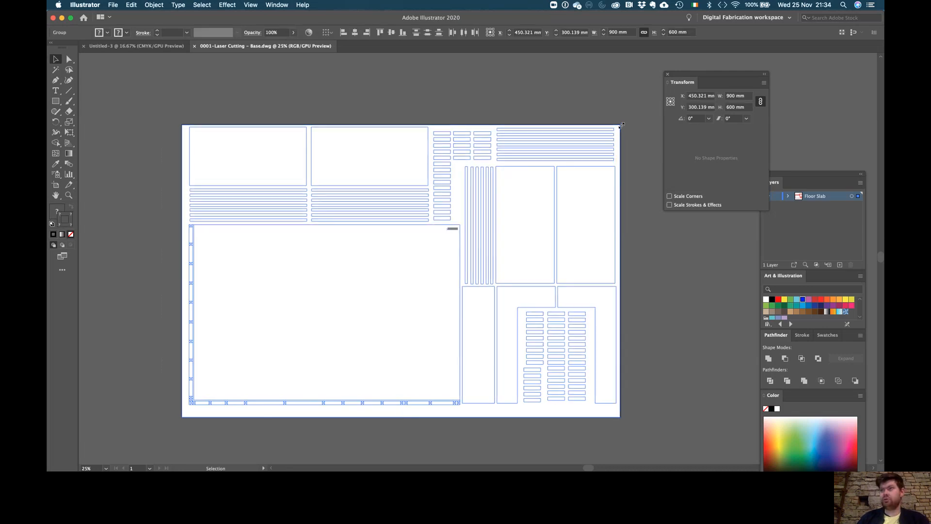
pyautogui.keyDown('shift'); pyautogui.moveTo(622, 125); pyautogui.dragTo(445, 242); pyautogui.keyUp('shift')
pyautogui.moveTo(390, 242); pyautogui.dragTo(462, 176)
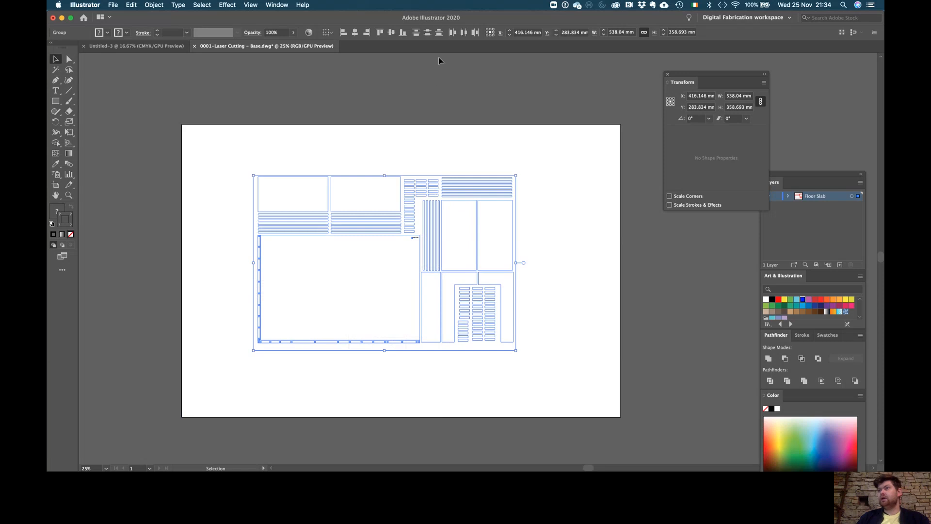
# Set the whole artwork's width to 900 mm with proportions constrained, and move it back into line with the artboard.
pyautogui.click(438, 58)
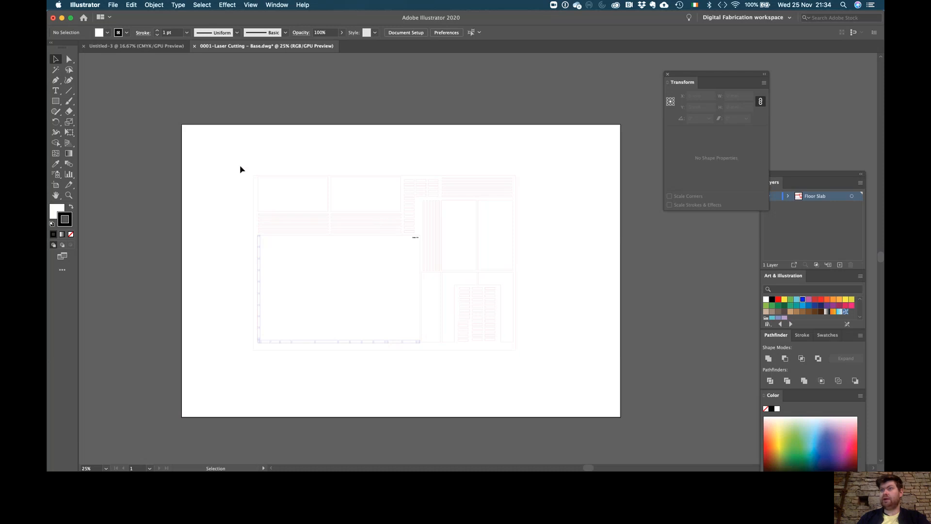
pyautogui.moveTo(223, 150)
pyautogui.mouseDown()
pyautogui.moveTo(528, 372)
pyautogui.moveTo(598, 405)
pyautogui.moveTo(592, 401)
pyautogui.mouseUp()
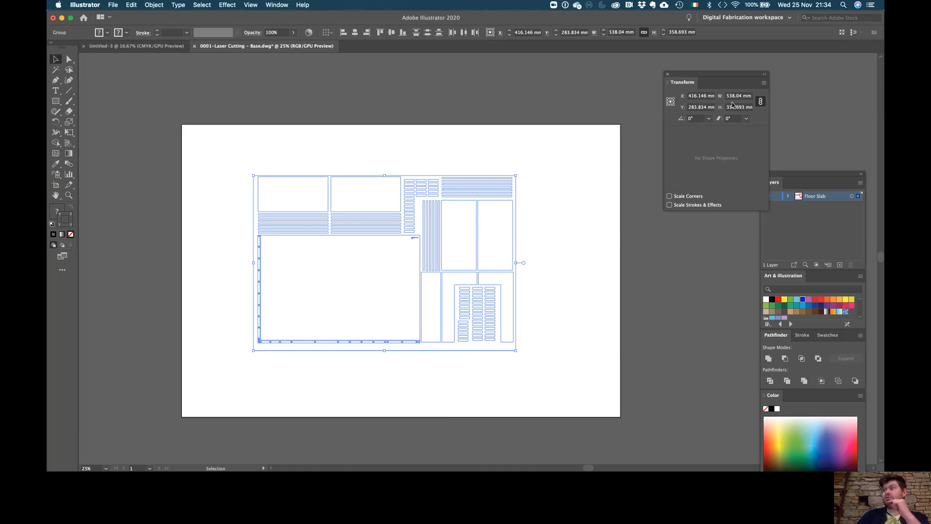
pyautogui.click(762, 101)
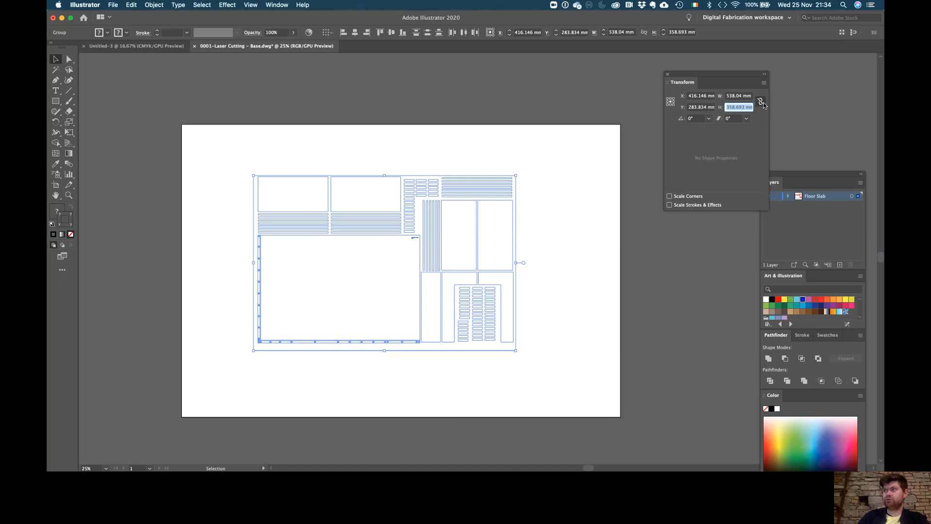
pyautogui.click(761, 103)
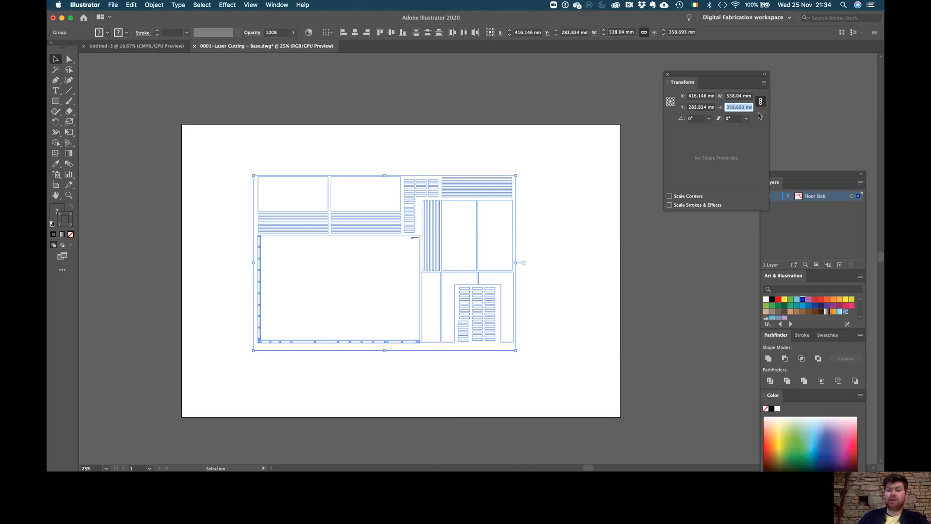
pyautogui.click(738, 96)
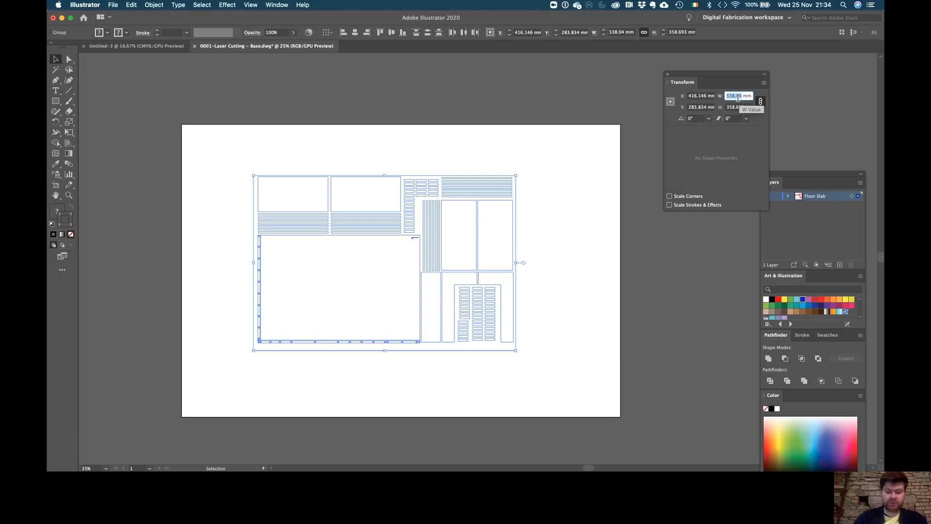
pyautogui.write('900')
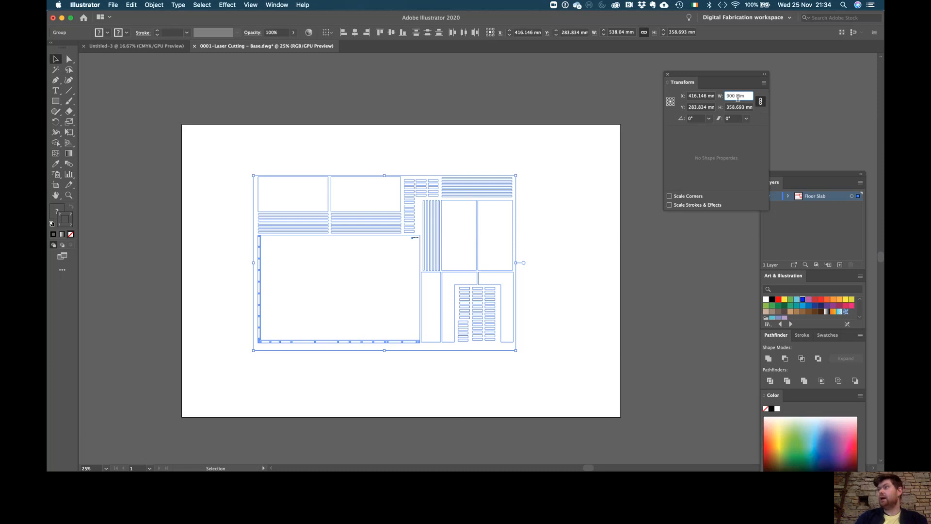
pyautogui.press('Return')
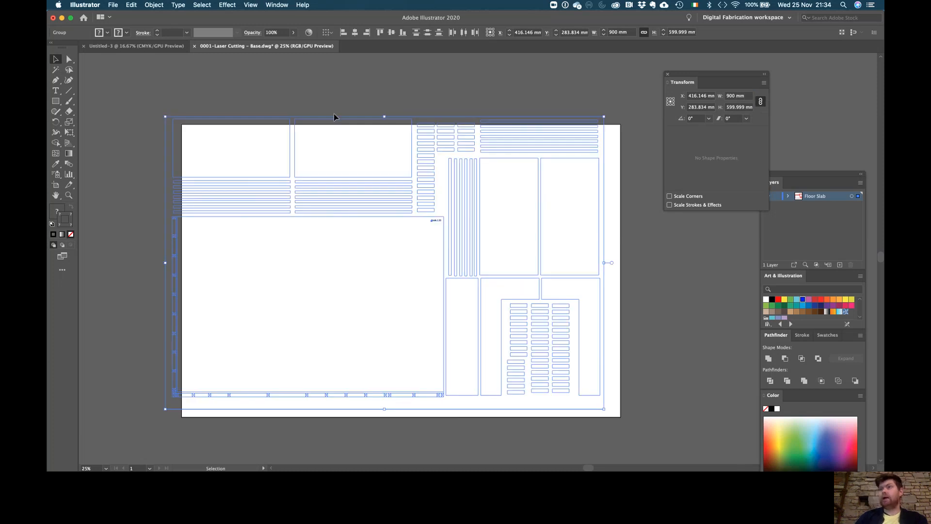
pyautogui.moveTo(337, 122); pyautogui.dragTo(354, 130)
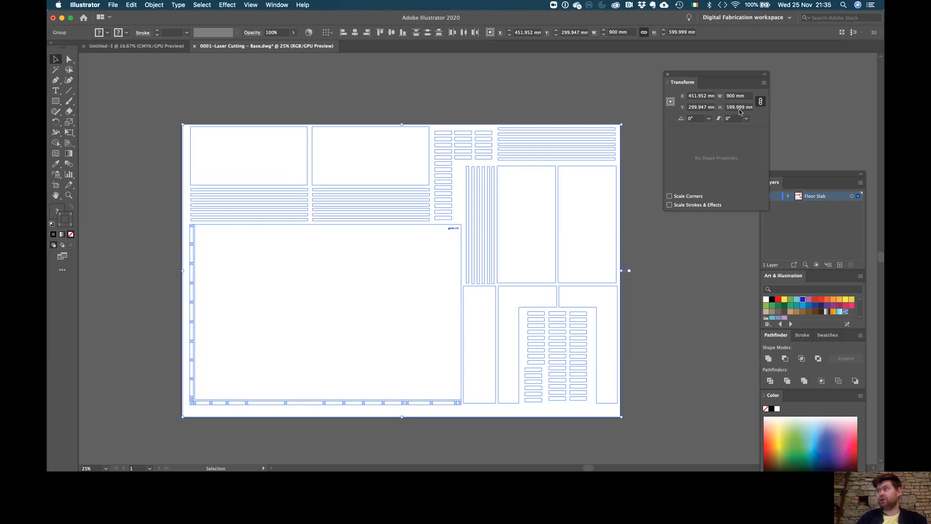
# Check the overall artwork dimensions, the outer border and the large base group in the artboard's lower-left area.
pyautogui.click(548, 86)
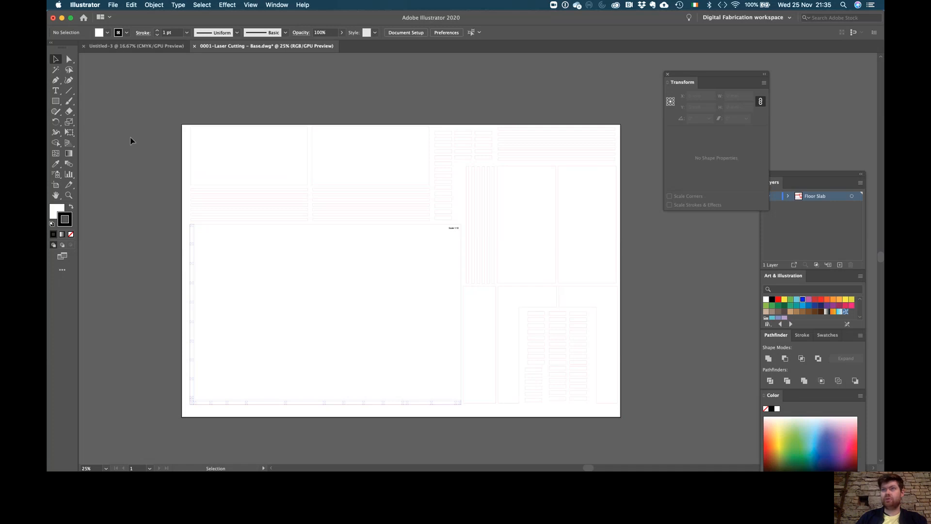
pyautogui.moveTo(139, 91); pyautogui.dragTo(633, 445)
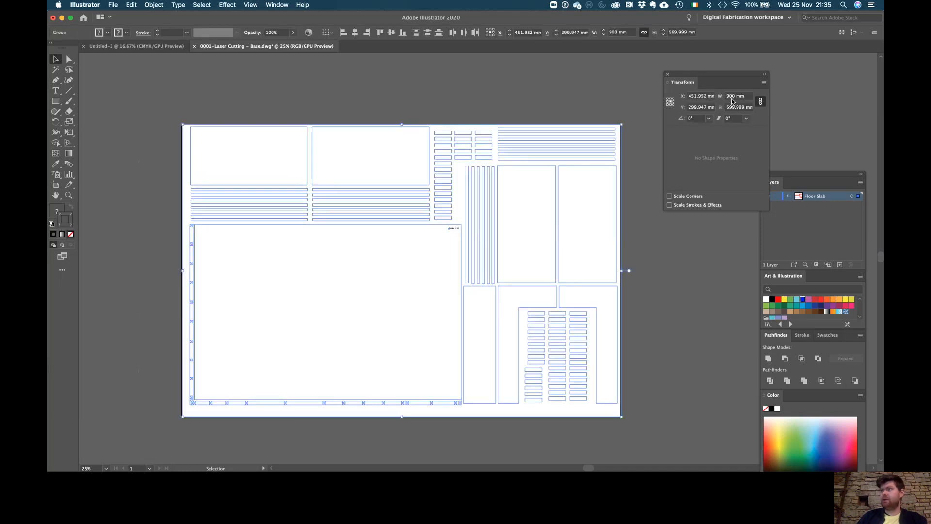
pyautogui.click(712, 306)
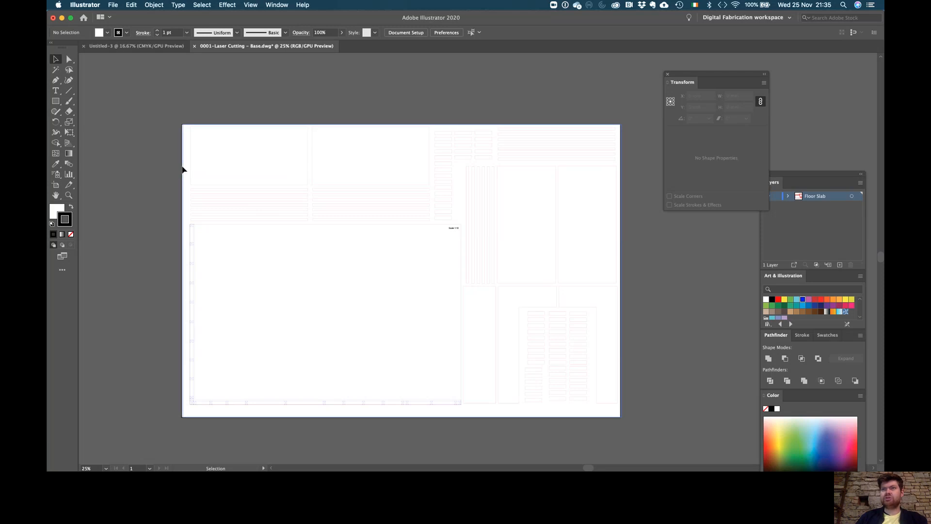
pyautogui.click(182, 169)
pyautogui.click(221, 112)
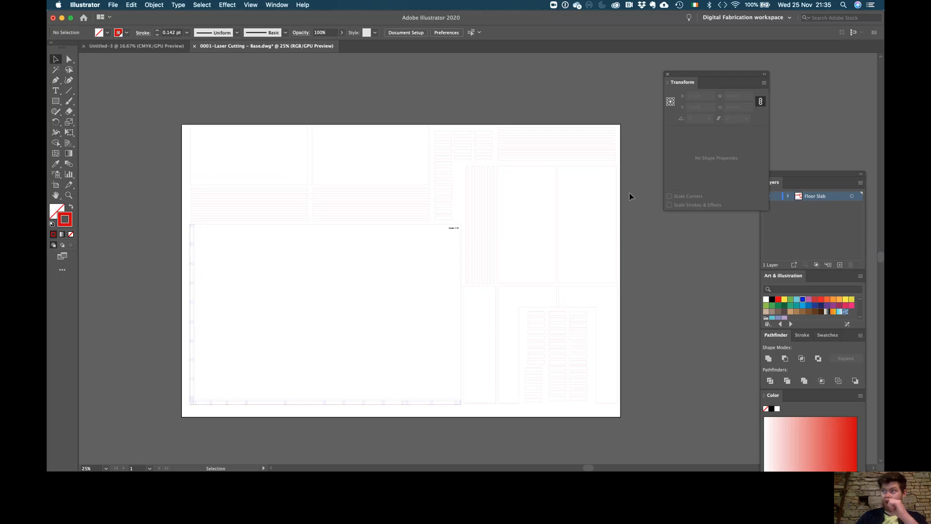
pyautogui.click(192, 364)
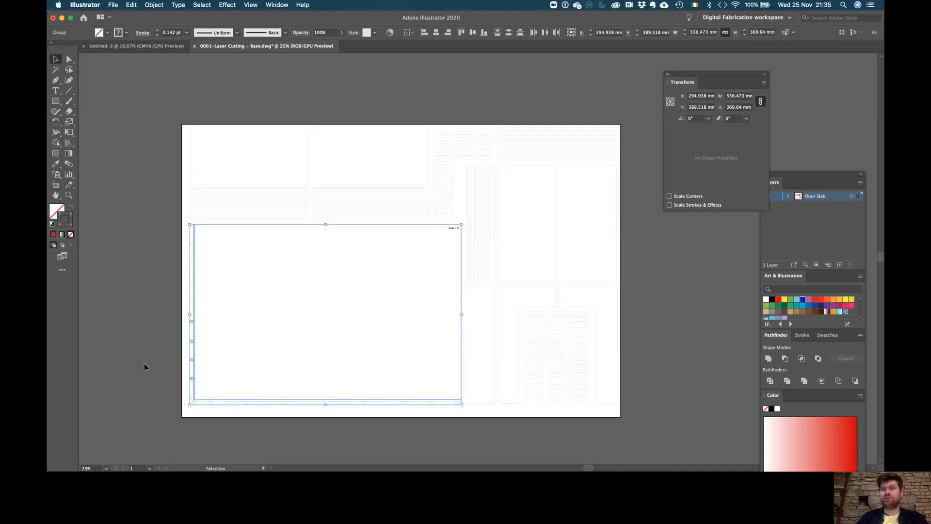
pyautogui.click(145, 356)
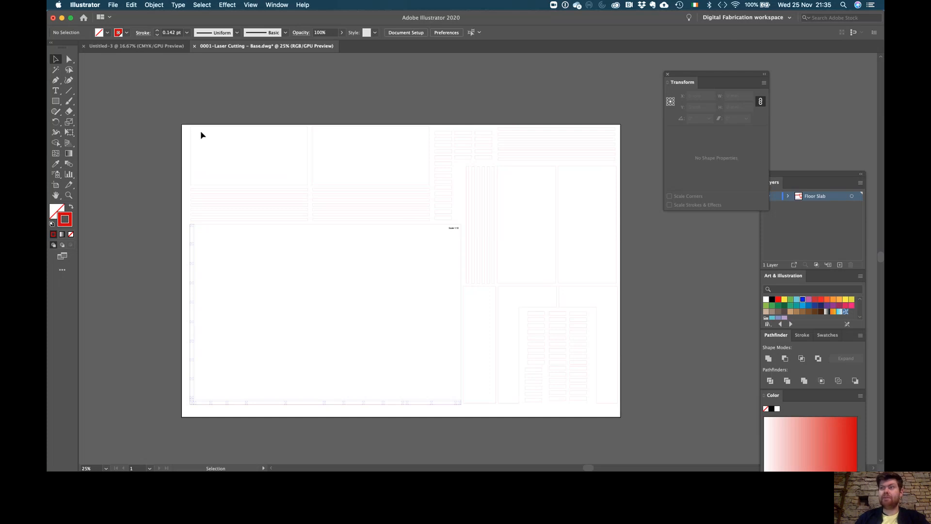
# Edit the scale label inside the large base outline's upper-right corner and retype its ratio as 1:10.
pyautogui.scroll(2, 454, 230)
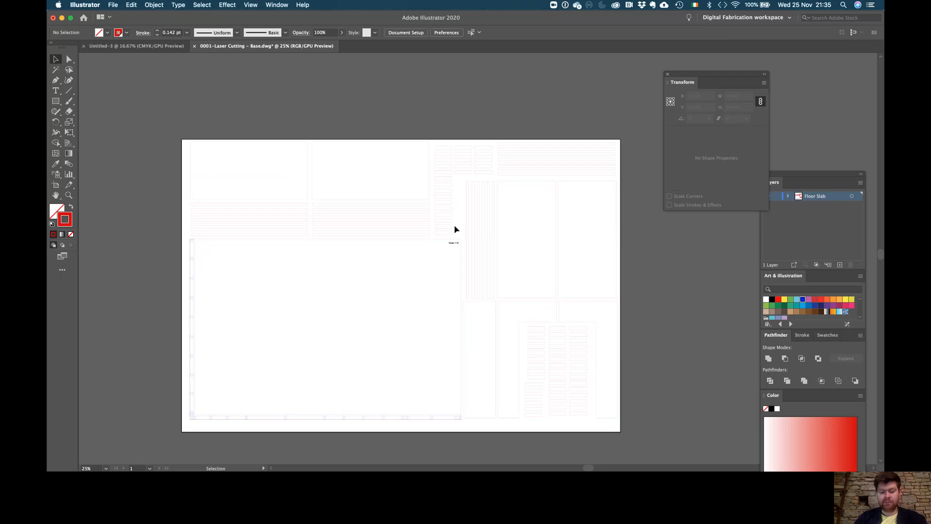
pyautogui.keyDown('alt'); pyautogui.scroll(10, 455, 229); pyautogui.keyUp('alt')
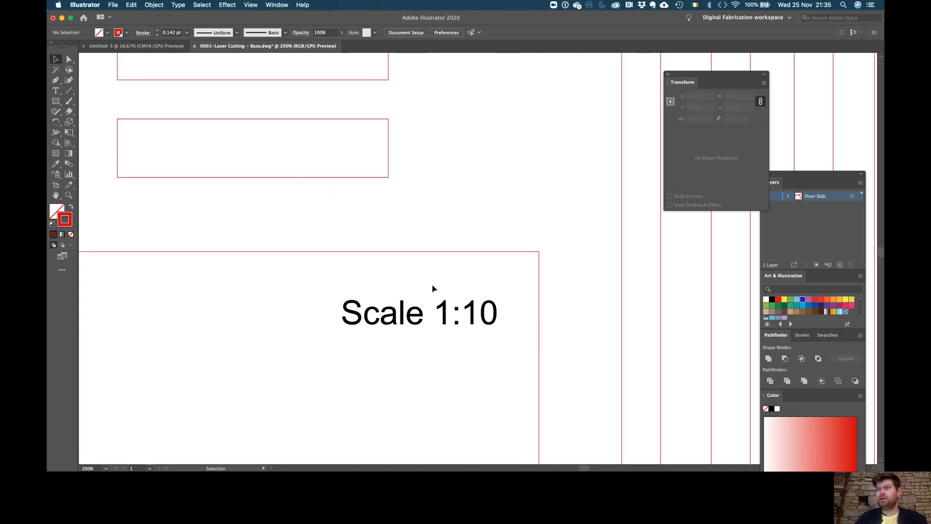
pyautogui.click(420, 319)
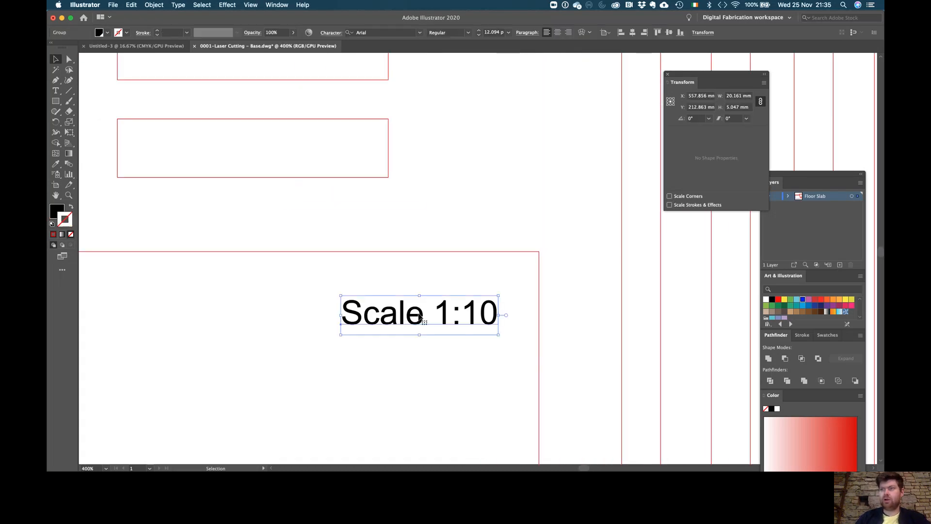
pyautogui.doubleClick(473, 307)
pyautogui.click(474, 311)
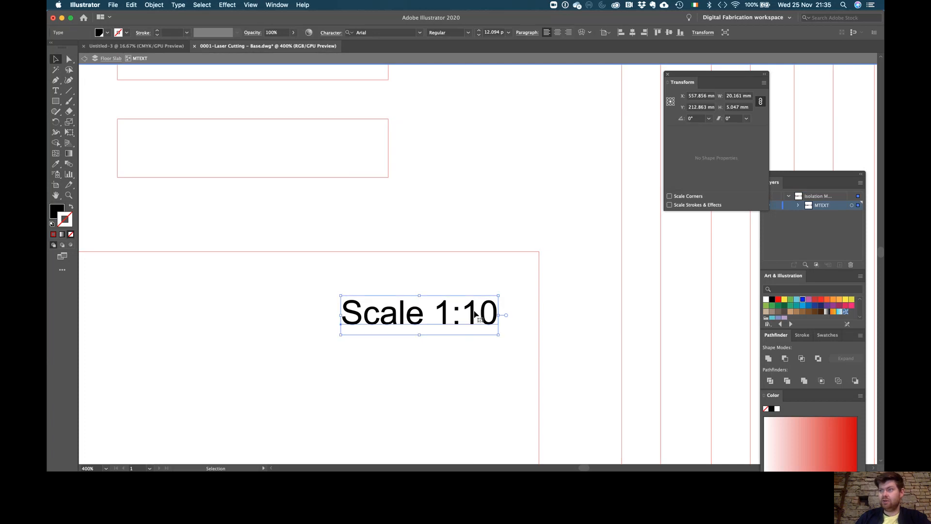
pyautogui.doubleClick(475, 313)
pyautogui.click(487, 311)
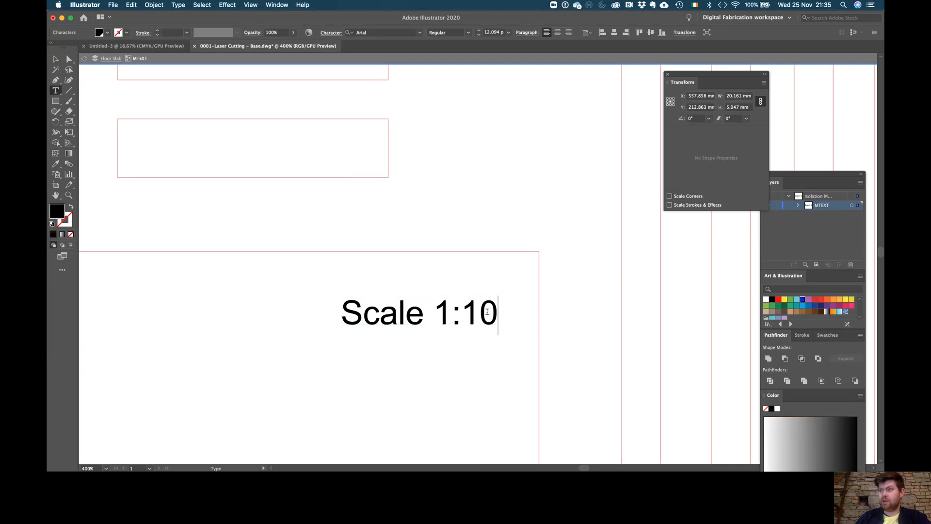
pyautogui.press('BackSpace')
pyautogui.press('BackSpace')
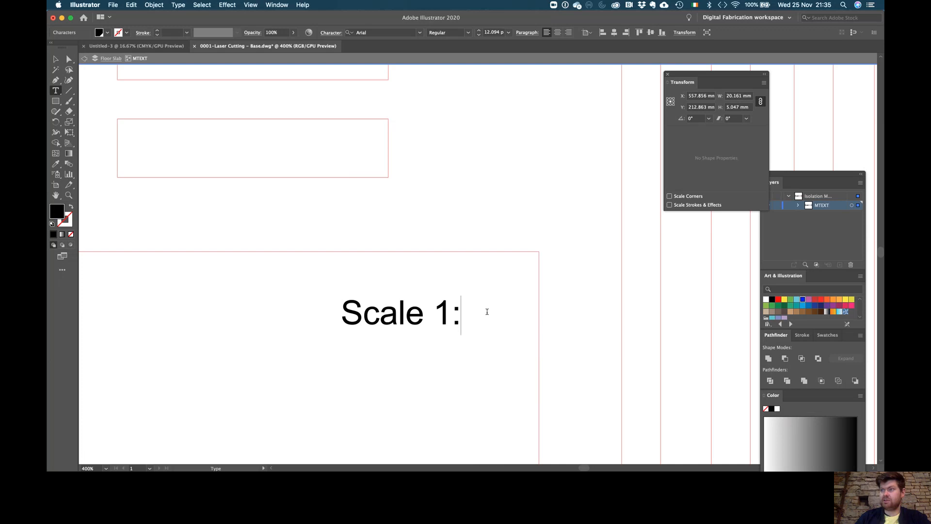
pyautogui.press('BackSpace')
pyautogui.write(':2')
pyautogui.press('BackSpace')
pyautogui.press('BackSpace')
pyautogui.write('10')
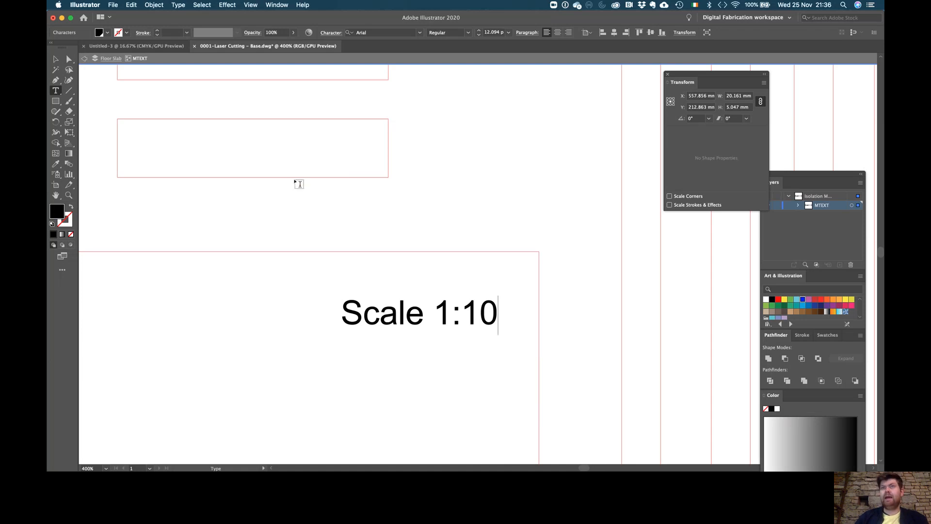
pyautogui.click(55, 60)
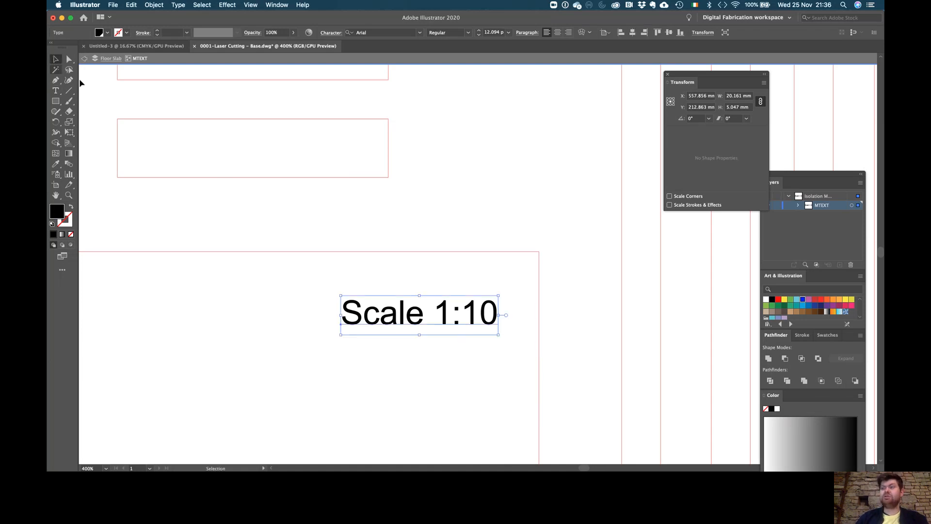
pyautogui.click(239, 202)
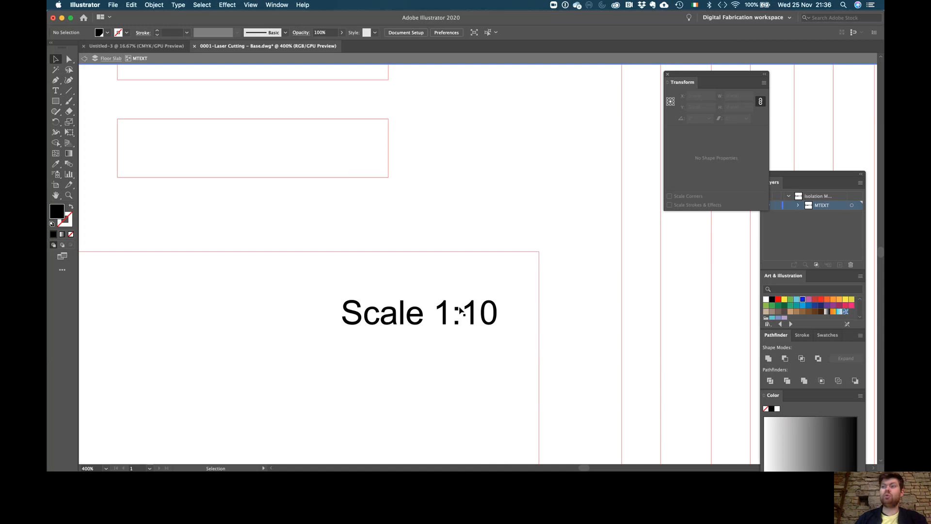
# Convert the "Scale 1:10" label to outlines and deselect it.
pyautogui.click(411, 316)
pyautogui.rightClick(412, 316)
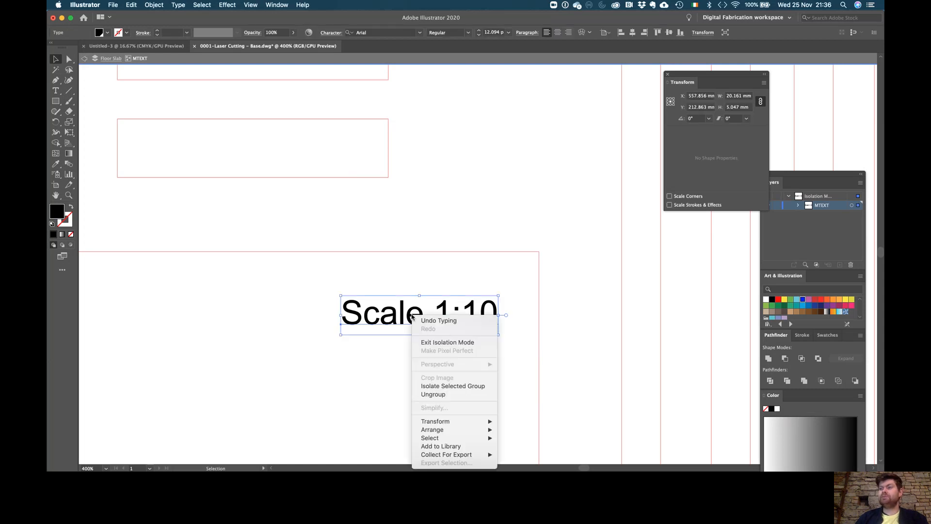
pyautogui.click(407, 304)
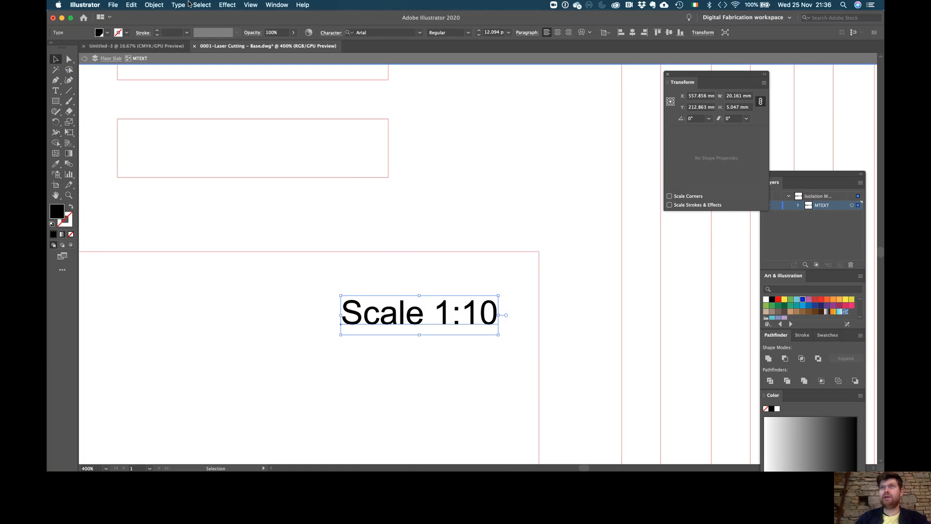
pyautogui.click(181, 6)
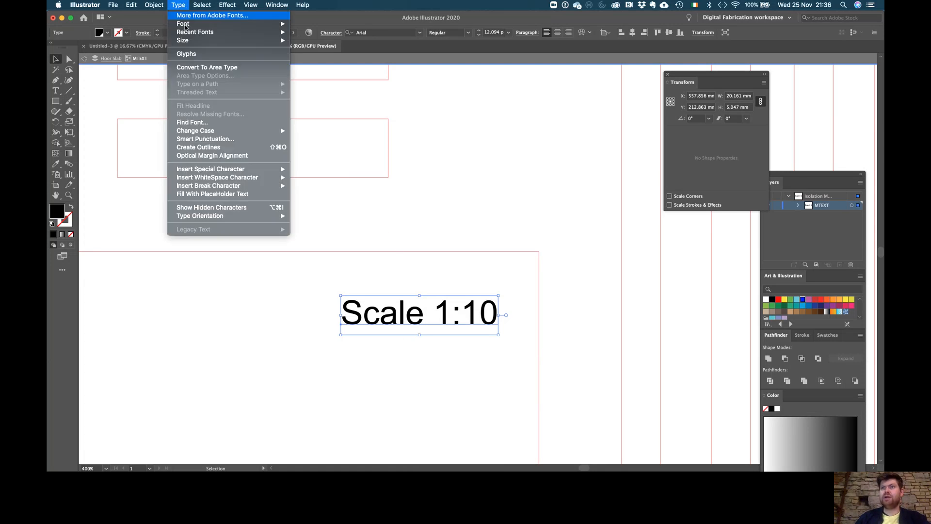
pyautogui.click(219, 149)
pyautogui.click(422, 243)
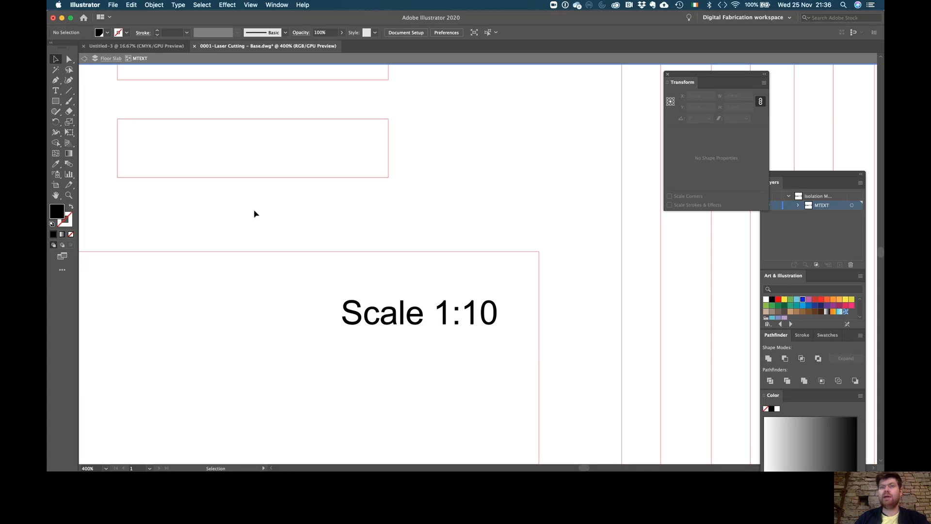
# Leave isolation mode, fill the small rectangle above the scale label with black, and set its fill back to none.
pyautogui.doubleClick(302, 178)
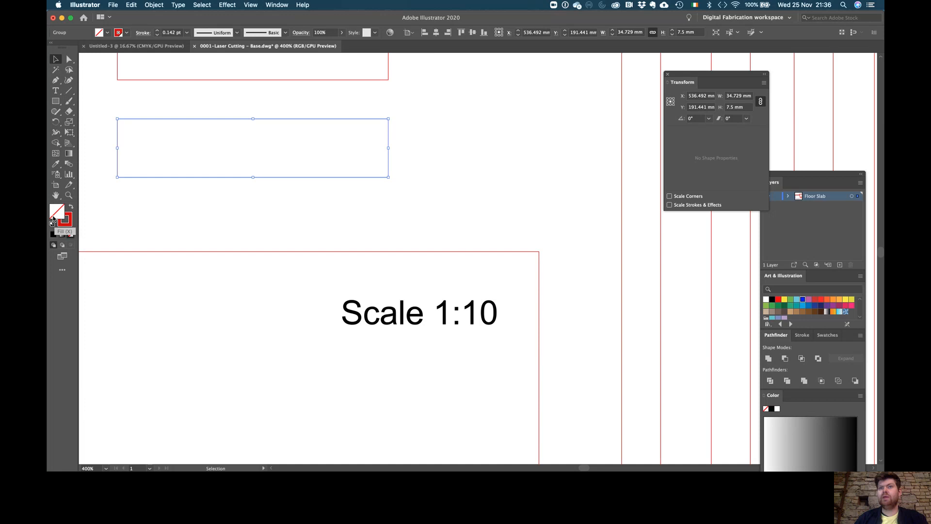
pyautogui.click(772, 299)
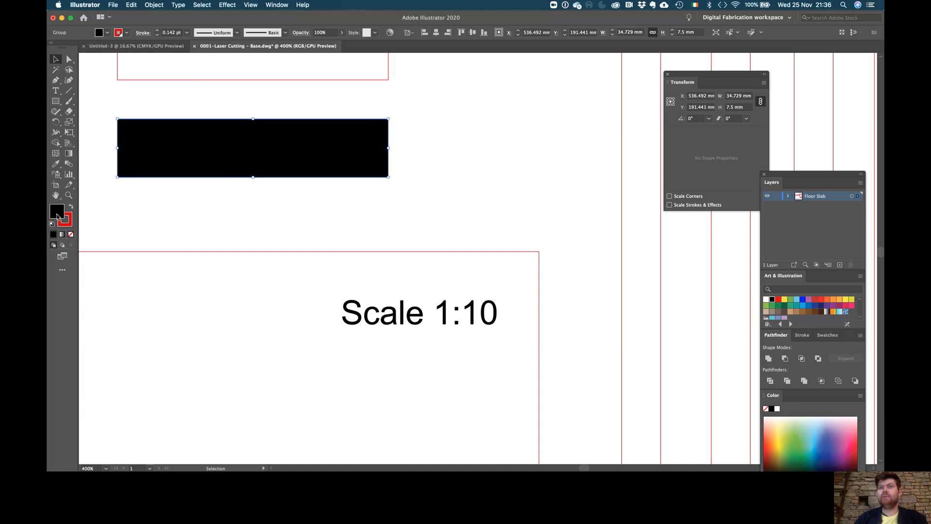
pyautogui.click(71, 235)
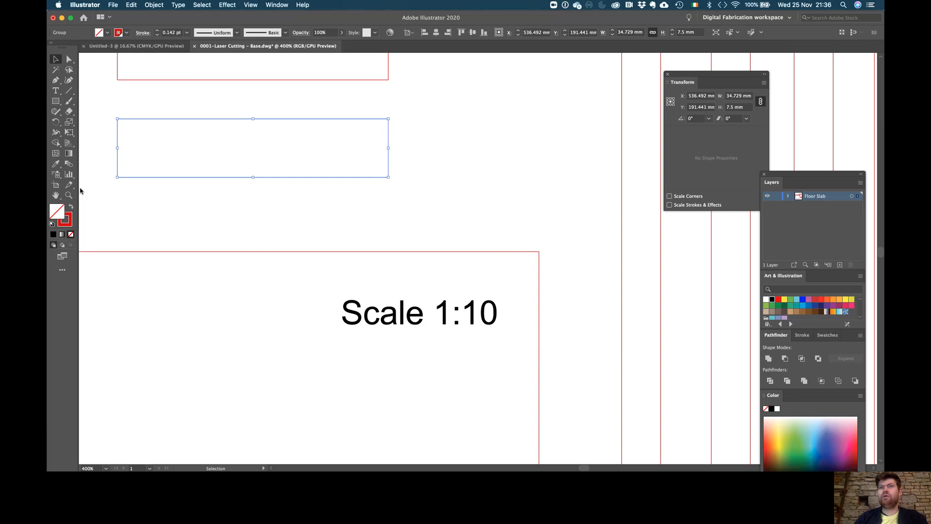
pyautogui.click(130, 179)
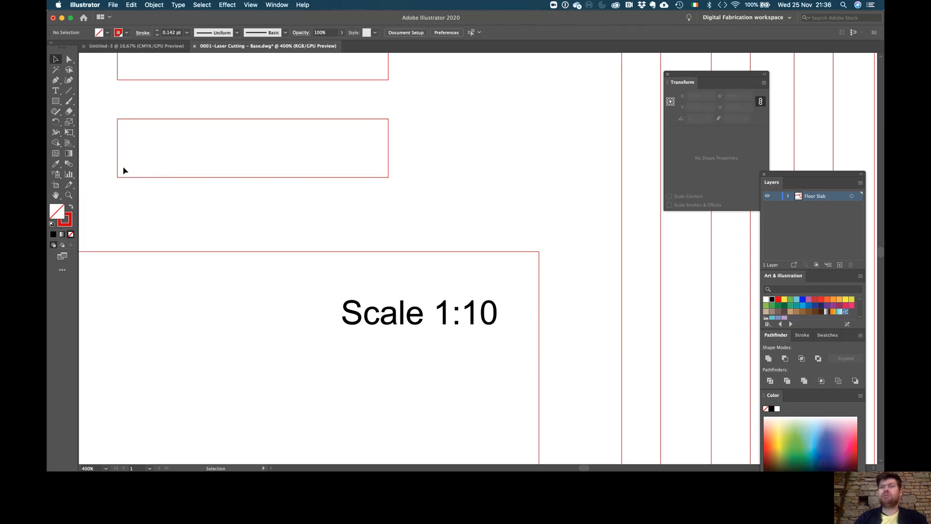
pyautogui.click(149, 177)
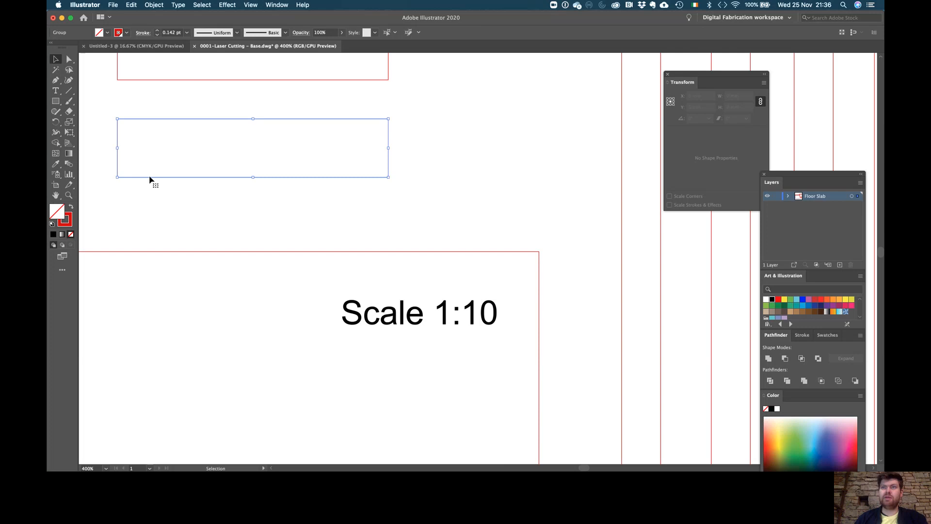
pyautogui.click(212, 204)
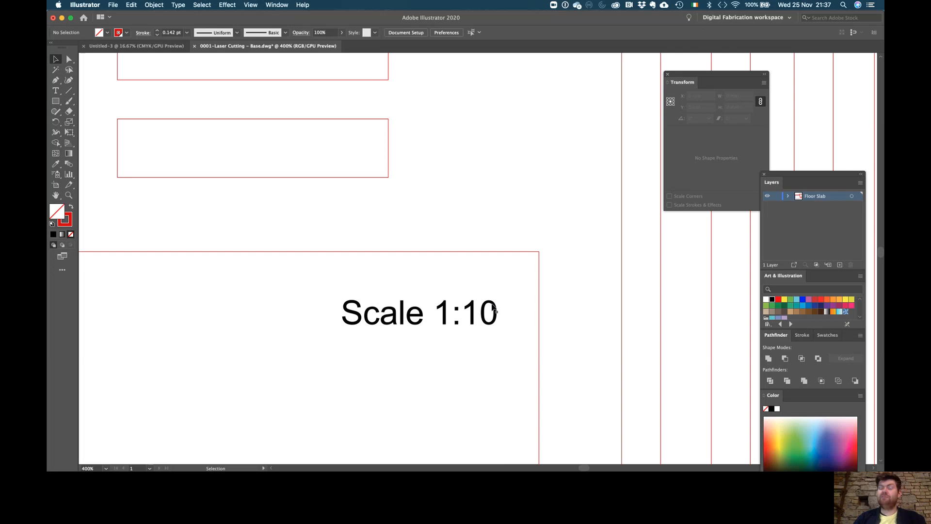
# Give the outlined "Scale 1:10" label a black stroke and deselect it.
pyautogui.click(391, 313)
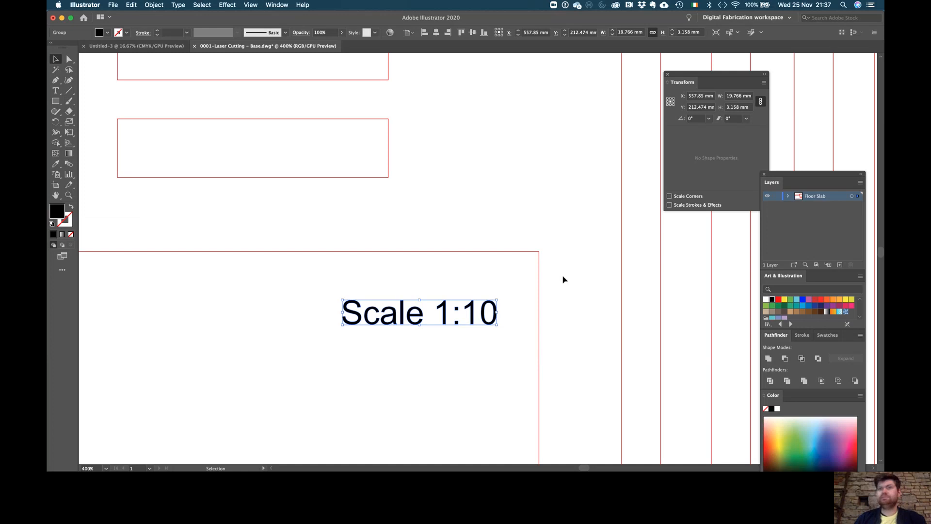
pyautogui.click(70, 219)
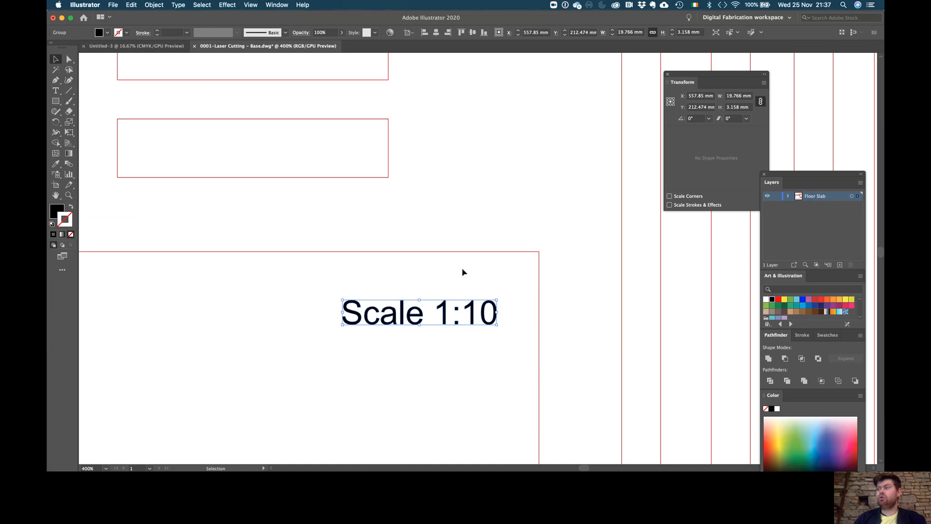
pyautogui.click(773, 300)
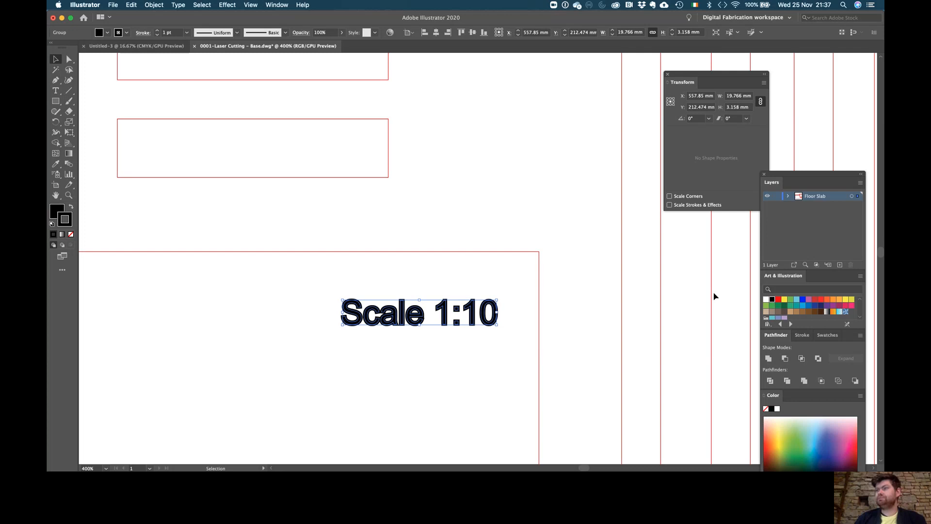
pyautogui.click(515, 271)
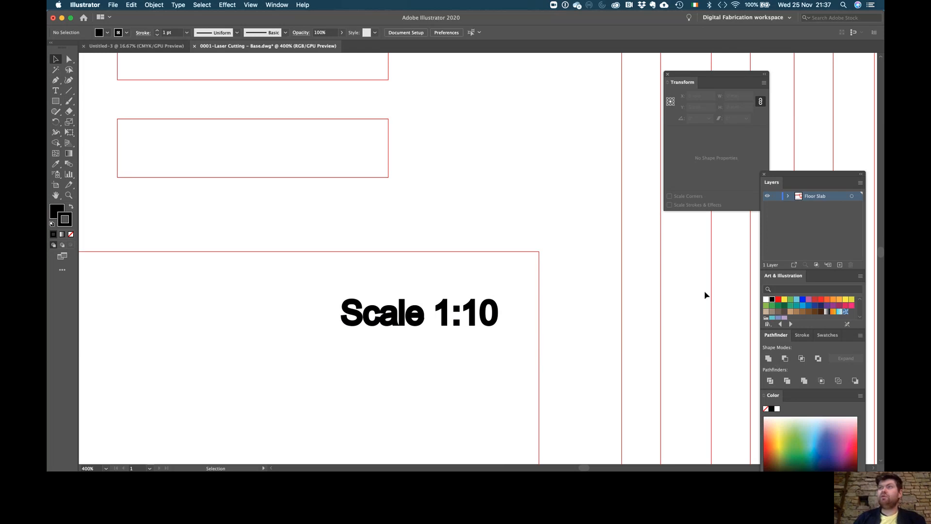
# Locate the Art & Illustration library among the default swatch libraries.
pyautogui.click(281, 6)
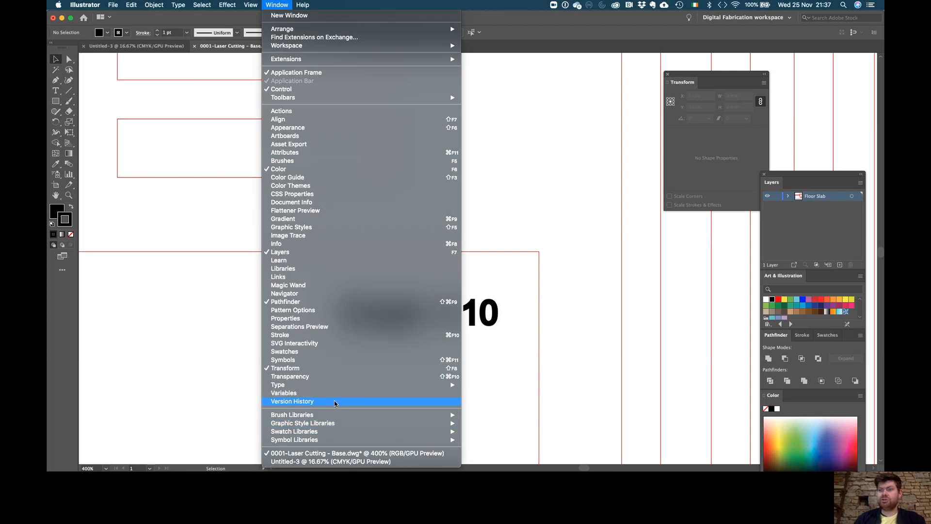
pyautogui.moveTo(333, 434)
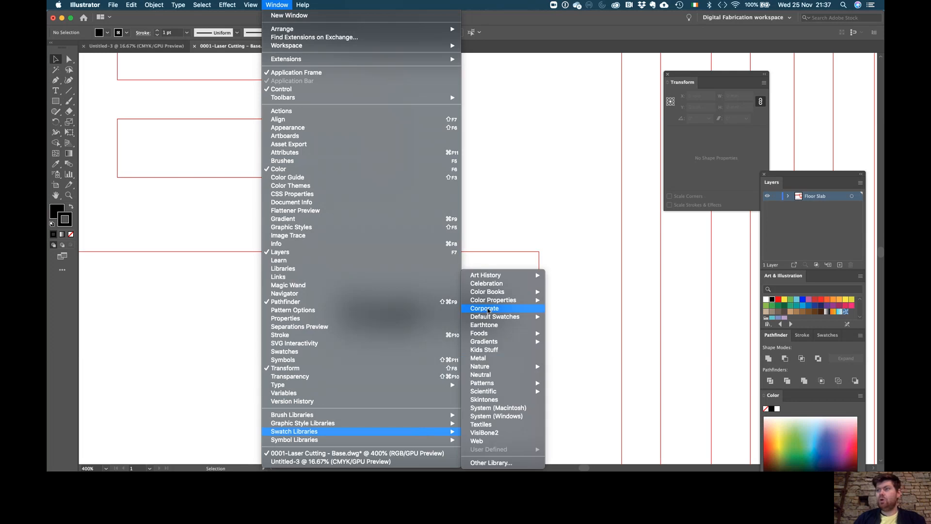
pyautogui.moveTo(493, 318)
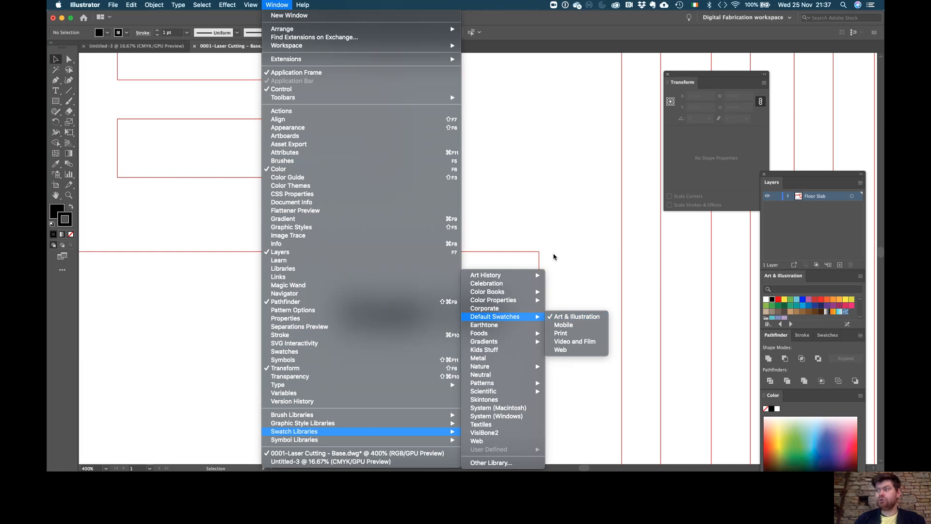
pyautogui.click(573, 315)
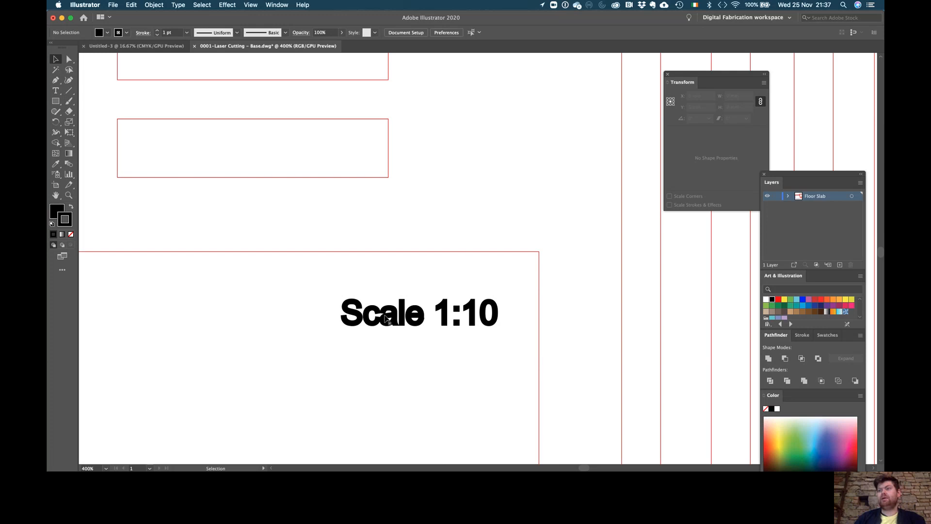
# Select every object with the same stroke color as the upper-middle rectangle and set their stroke to the library's red swatch.
pyautogui.scroll(-2, 416, 288)
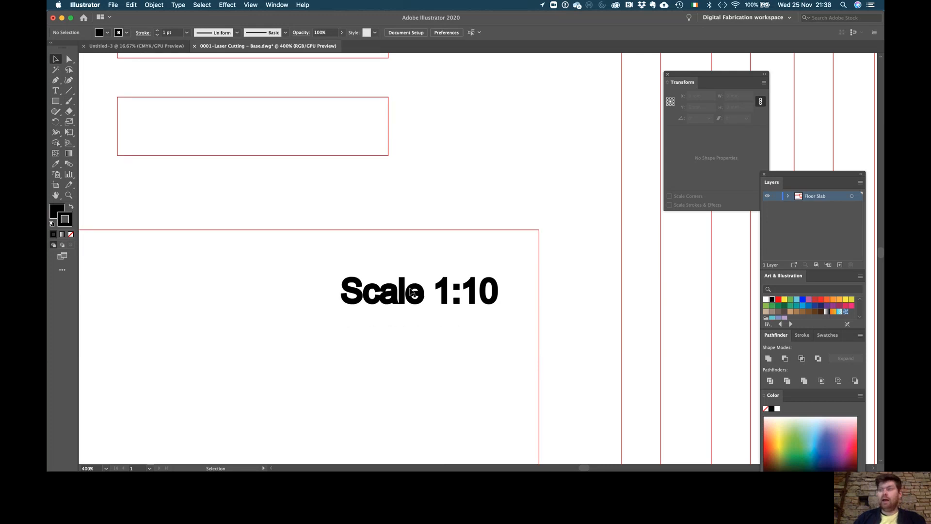
pyautogui.keyDown('alt'); pyautogui.scroll(-2, 412, 291); pyautogui.keyUp('alt')
pyautogui.keyDown('alt'); pyautogui.scroll(-4, 411, 293); pyautogui.keyUp('alt')
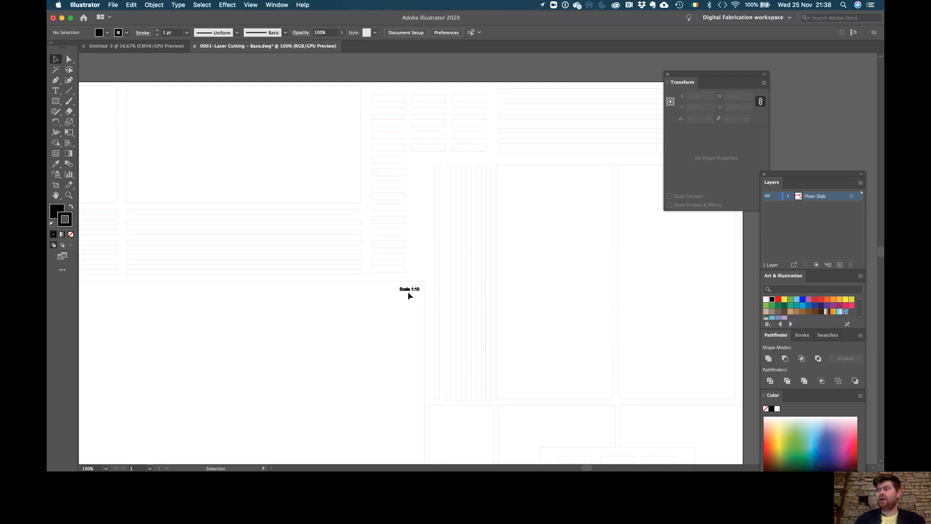
pyautogui.keyDown('alt'); pyautogui.scroll(-3, 408, 294); pyautogui.keyUp('alt')
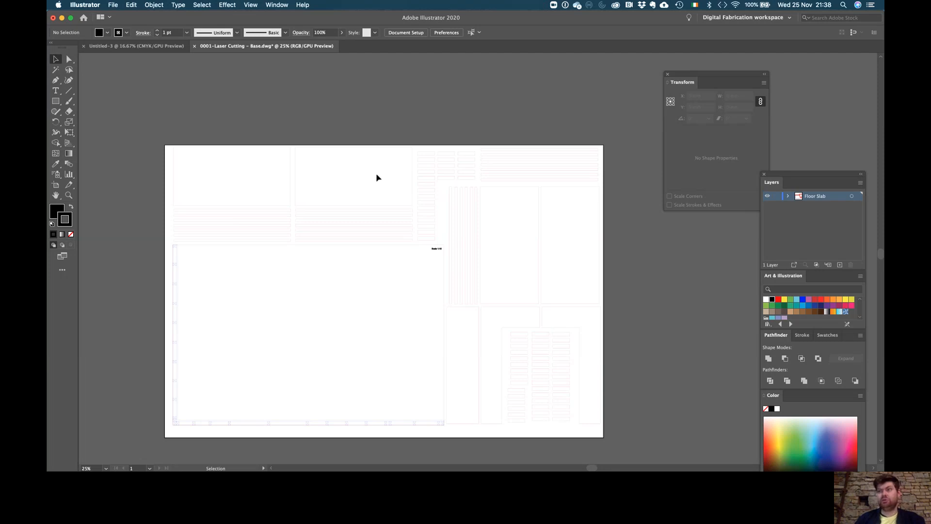
pyautogui.click(371, 204)
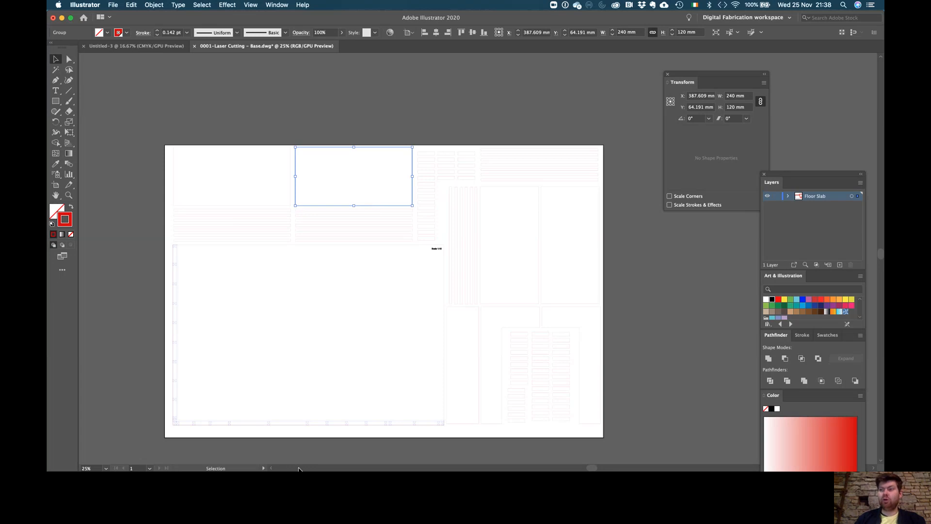
pyautogui.click(203, 6)
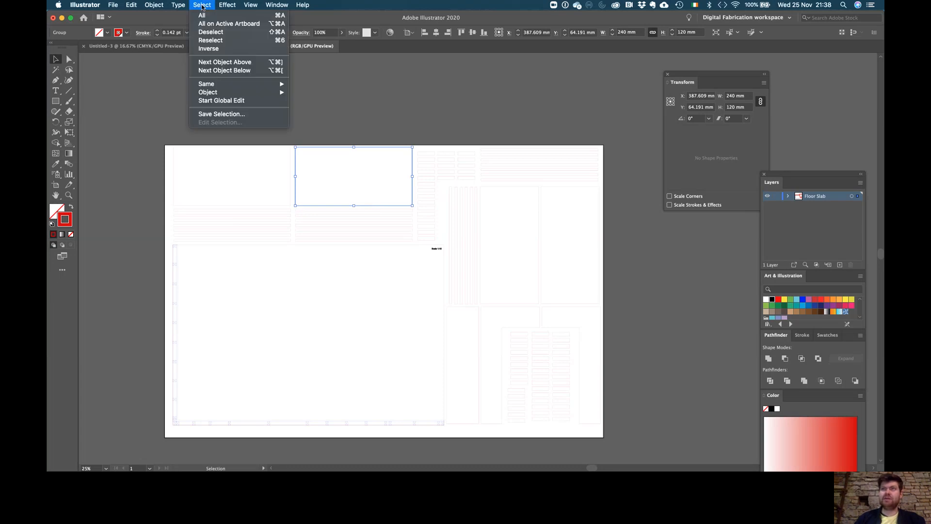
pyautogui.moveTo(245, 85)
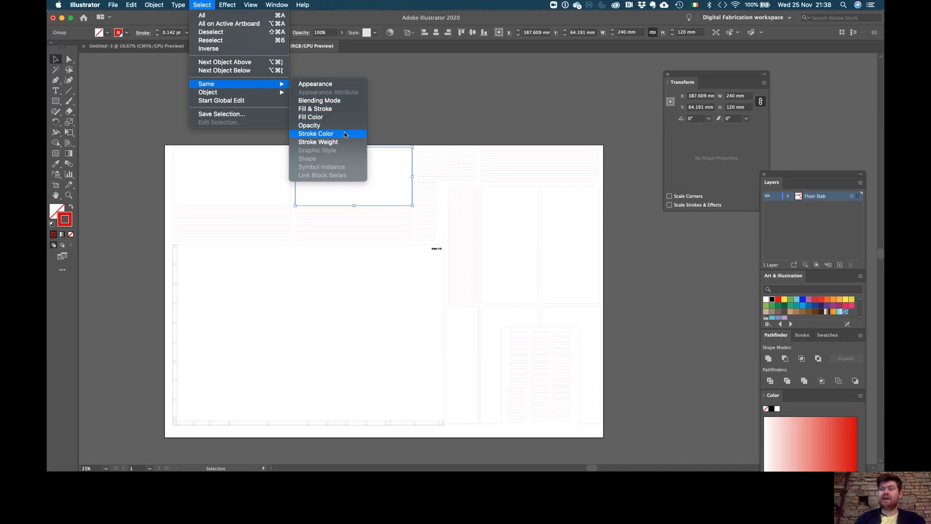
pyautogui.click(346, 134)
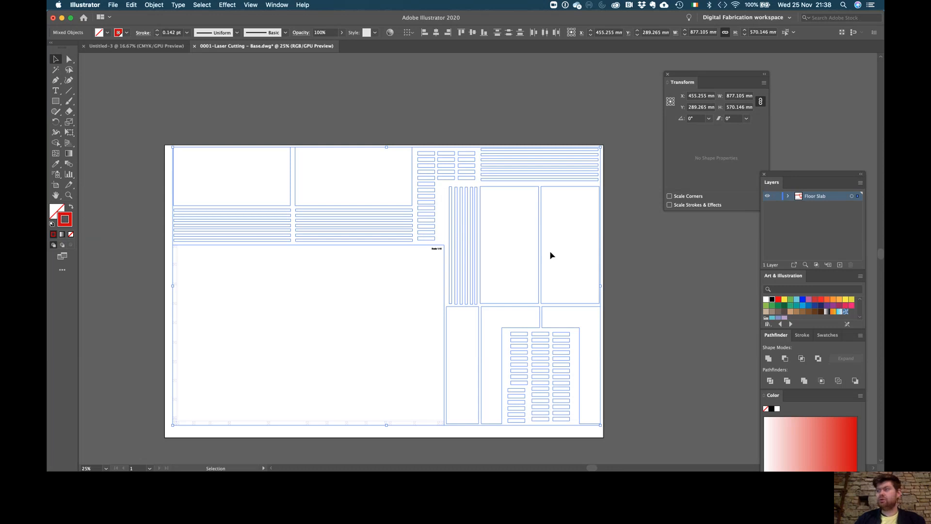
pyautogui.click(779, 300)
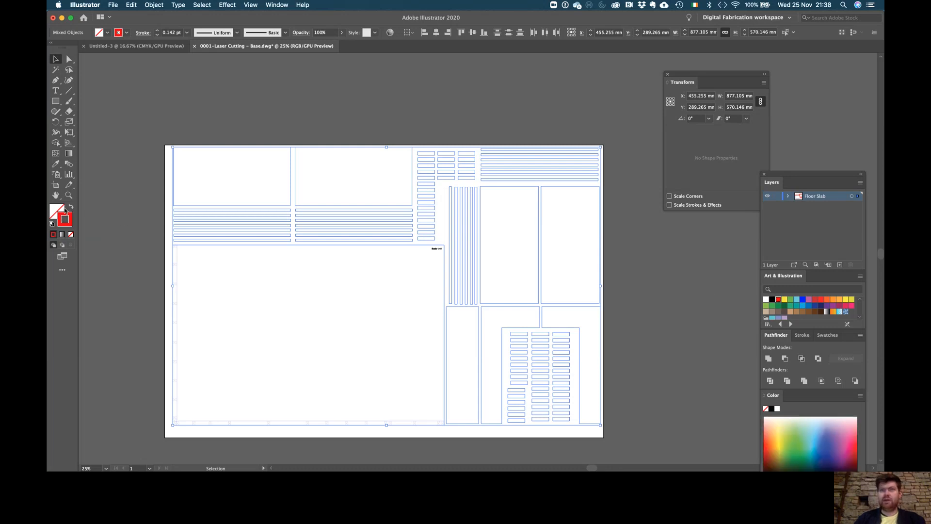
# Select every object sharing the stroke color of the small group on the large rectangle's lower edge, apply the library's blue swatch to their stroke, and deselect.
pyautogui.click(355, 105)
pyautogui.click(385, 423)
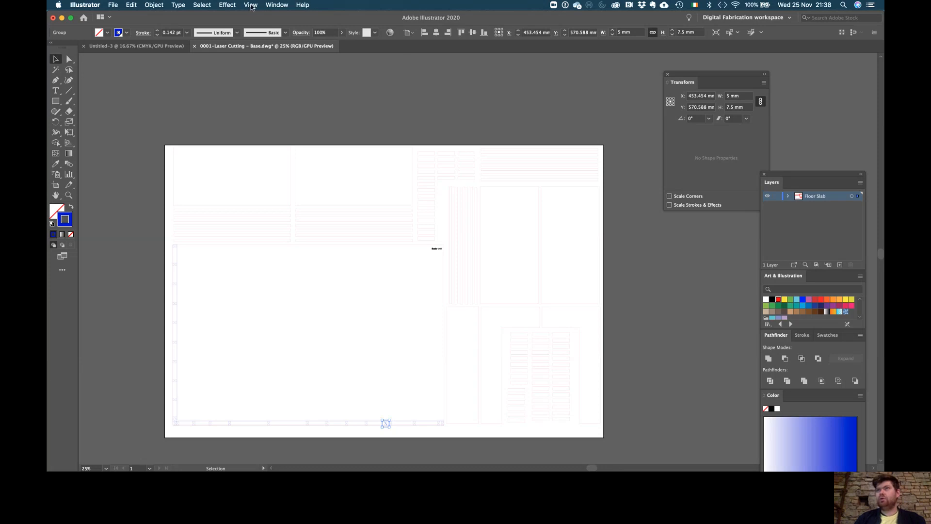
pyautogui.click(202, 6)
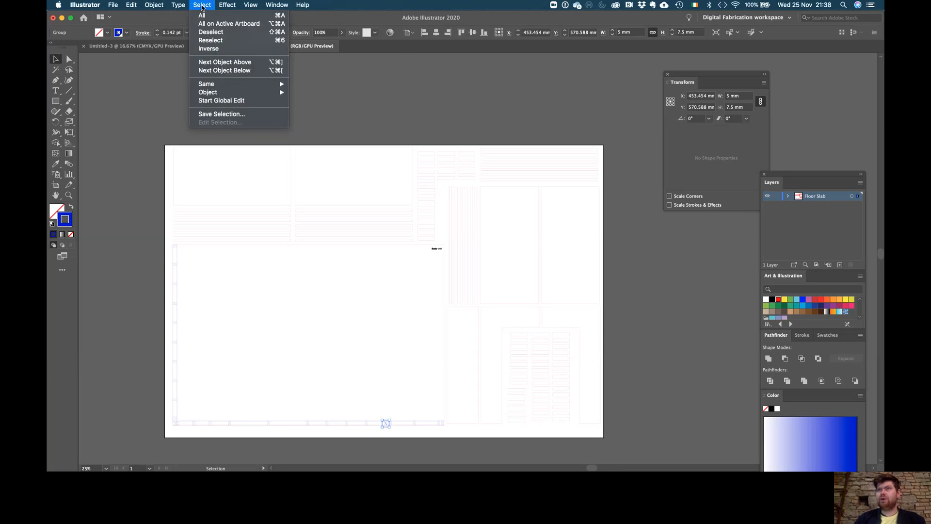
pyautogui.moveTo(224, 84)
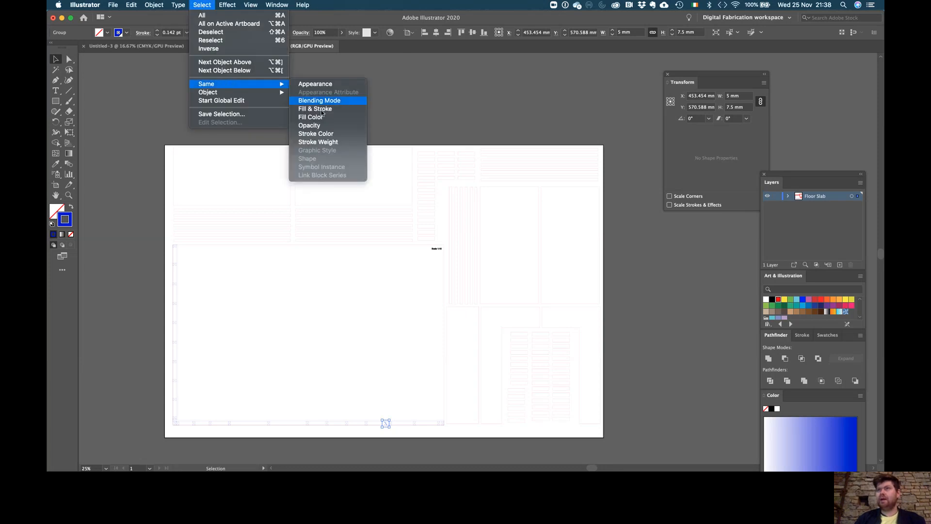
pyautogui.click(328, 135)
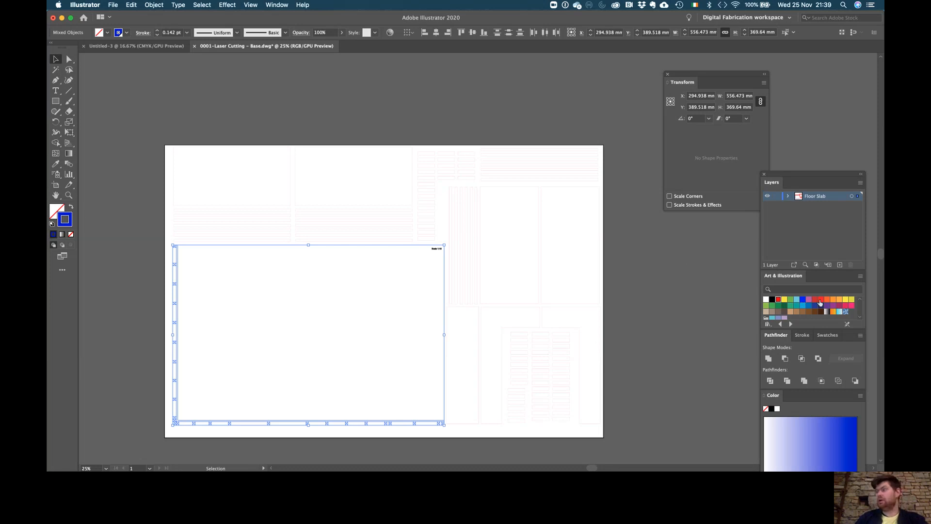
pyautogui.click(802, 301)
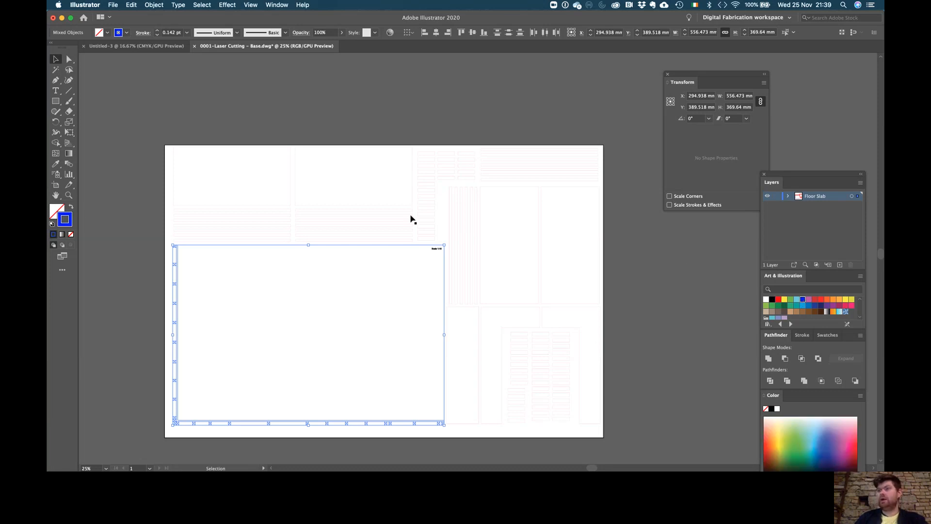
pyautogui.click(682, 273)
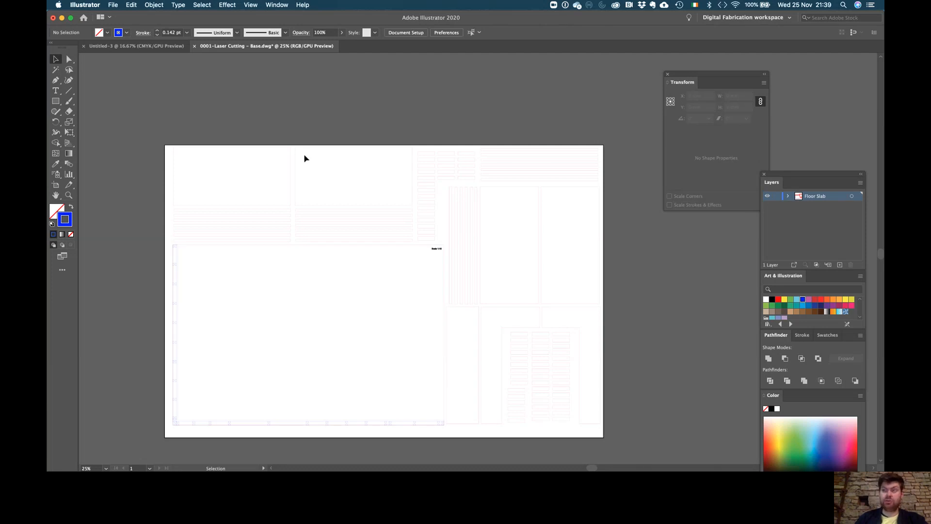
# Save the document to the Desktop as the Adobe Illustrator file "0001-Laser Cutting - Base.ai", replacing the existing file.
pyautogui.scroll(-3, 283, 65)
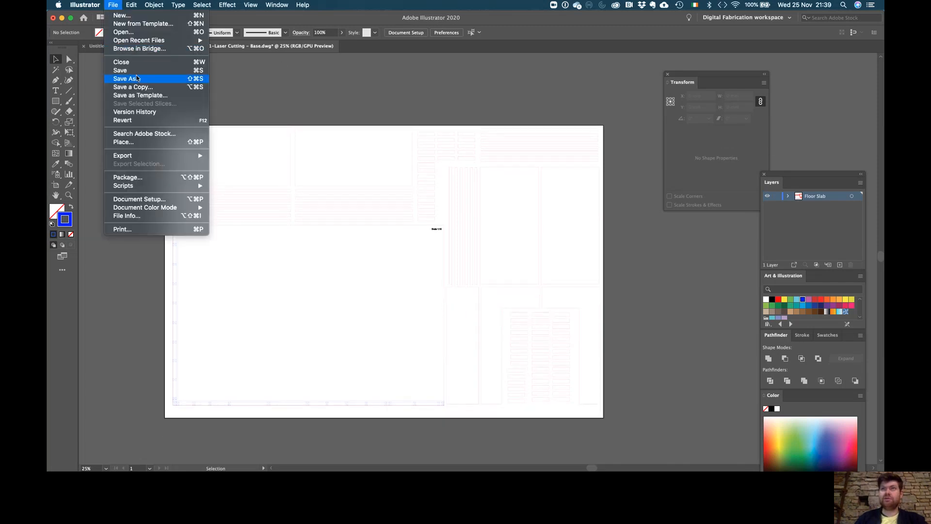
pyautogui.click(138, 71)
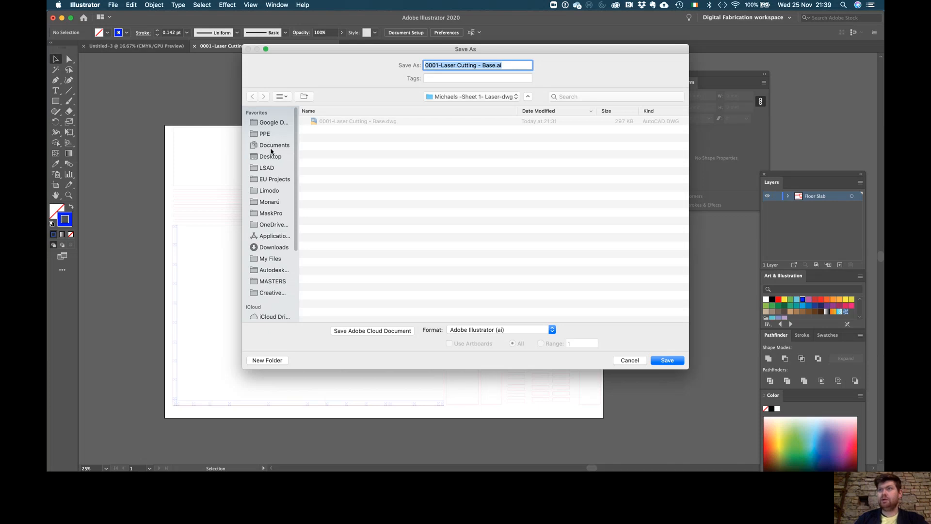
pyautogui.click(273, 155)
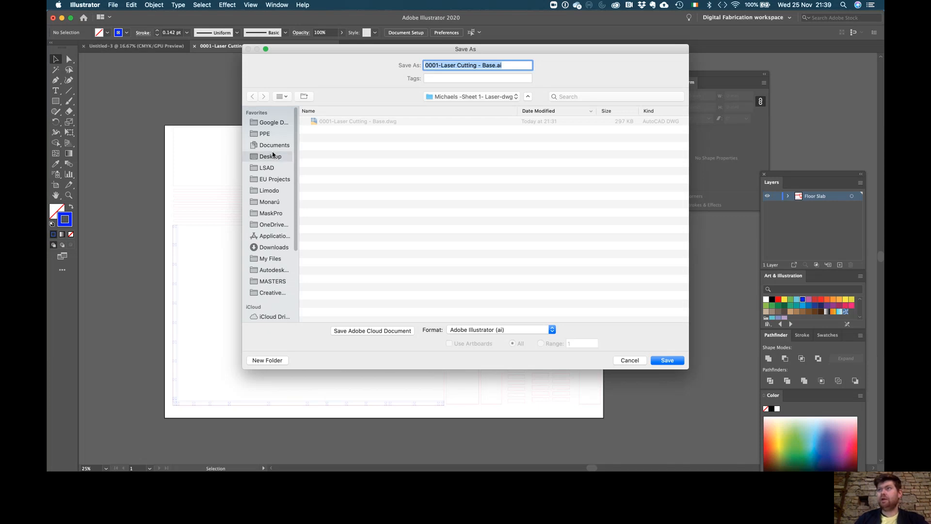
pyautogui.click(677, 362)
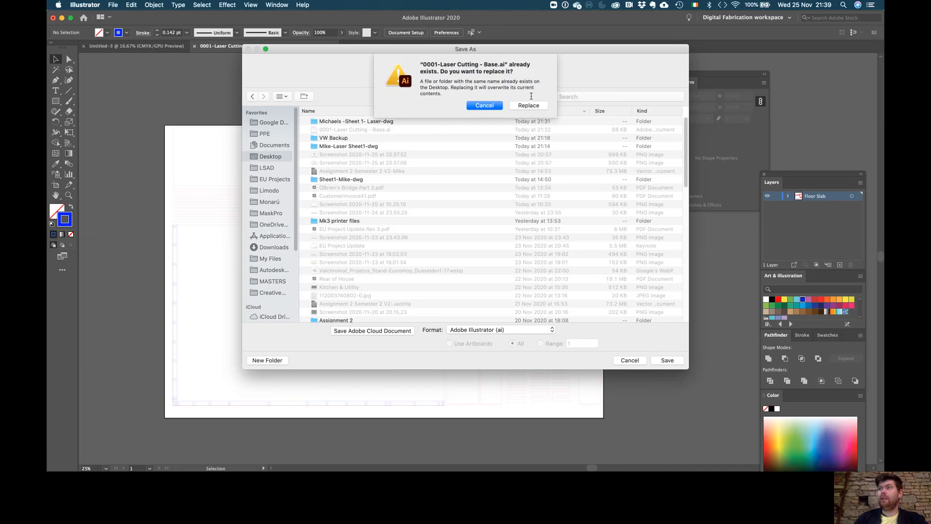
pyautogui.click(530, 106)
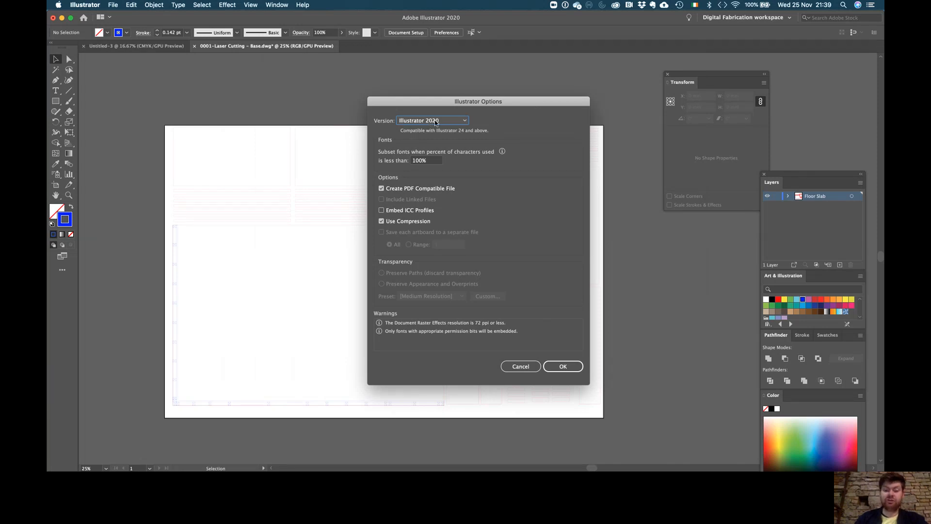
# Set the saved file's version to Illustrator CS6 and accept the Illustrator options.
pyautogui.click(465, 123)
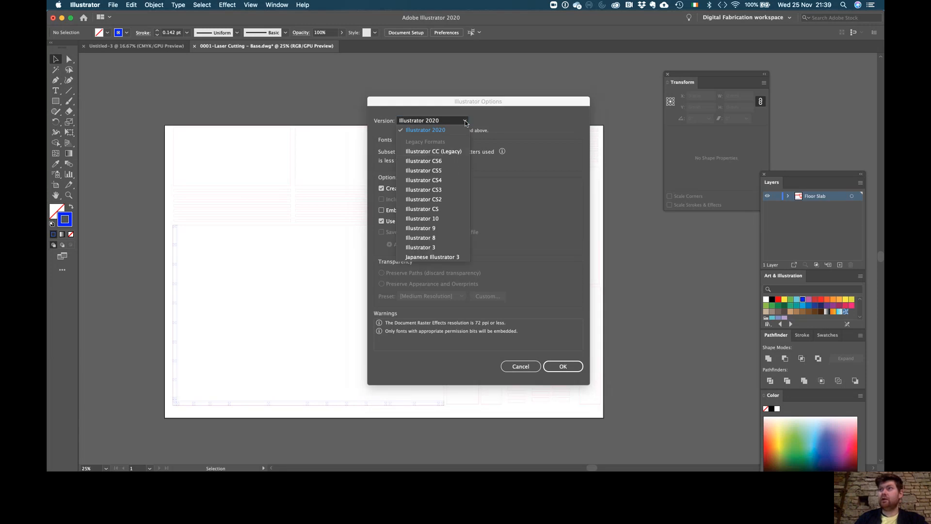
pyautogui.click(432, 162)
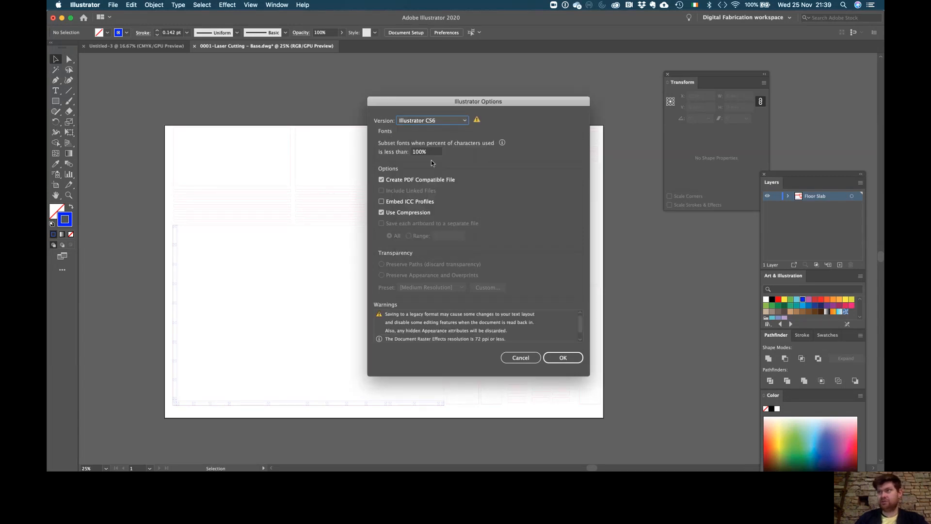
pyautogui.click(562, 358)
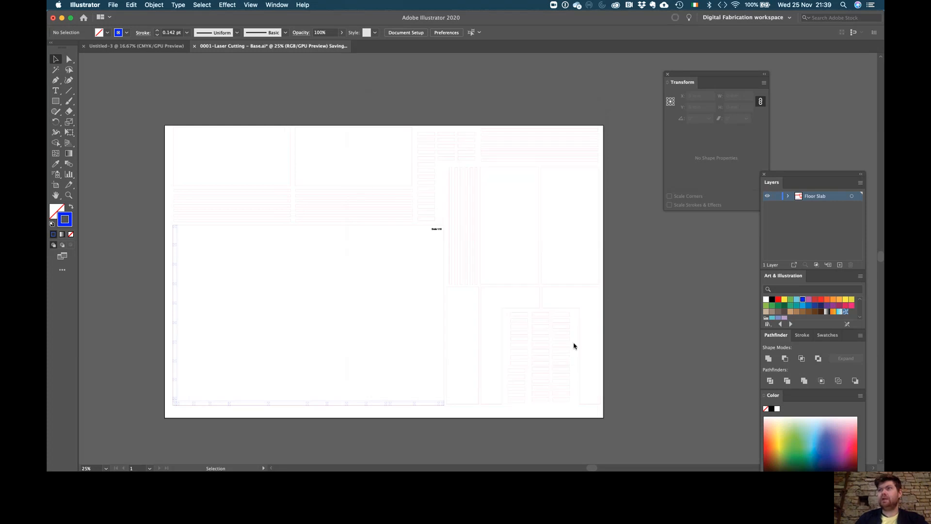